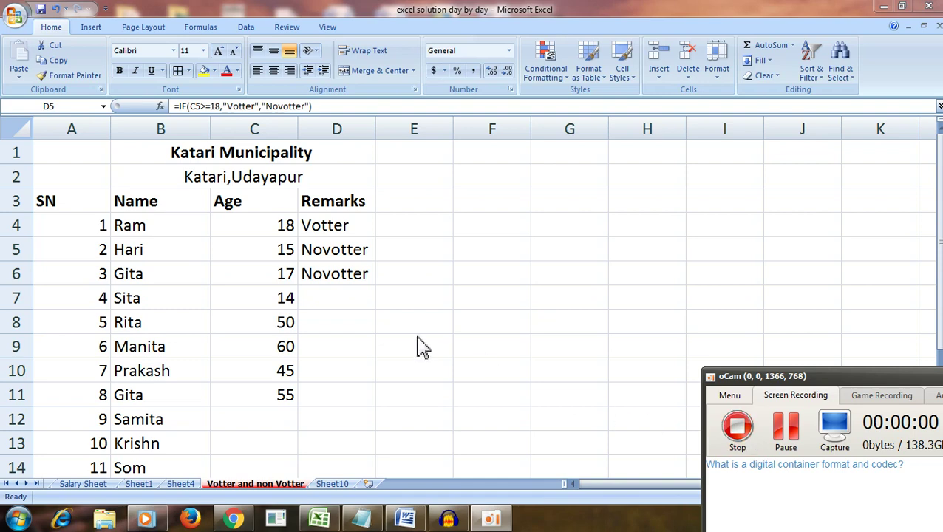
Widen the Age column C, then the Name column B, so the voter data fits.
scroll(217, 330, down, 1)
scroll(194, 351, up, 1)
scroll(194, 352, down, 3)
scroll(193, 352, up, 3)
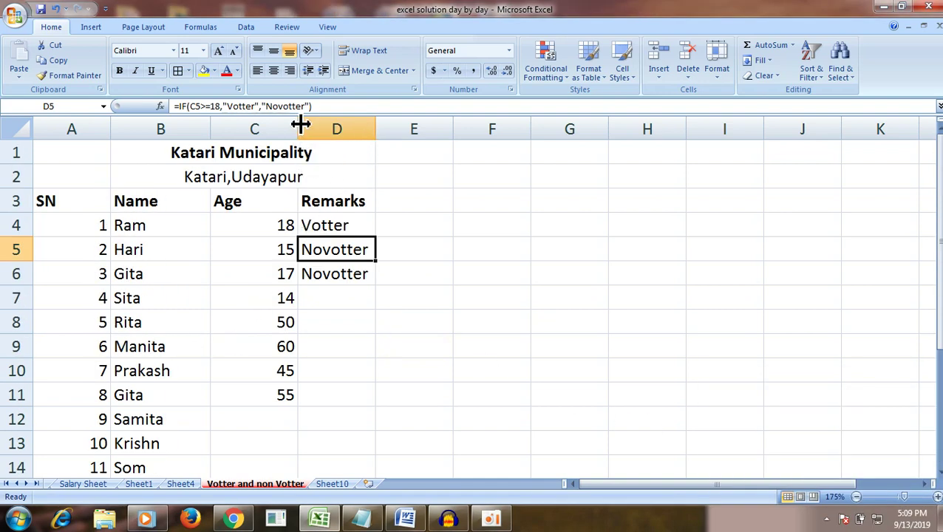
drag(298, 128, 332, 128)
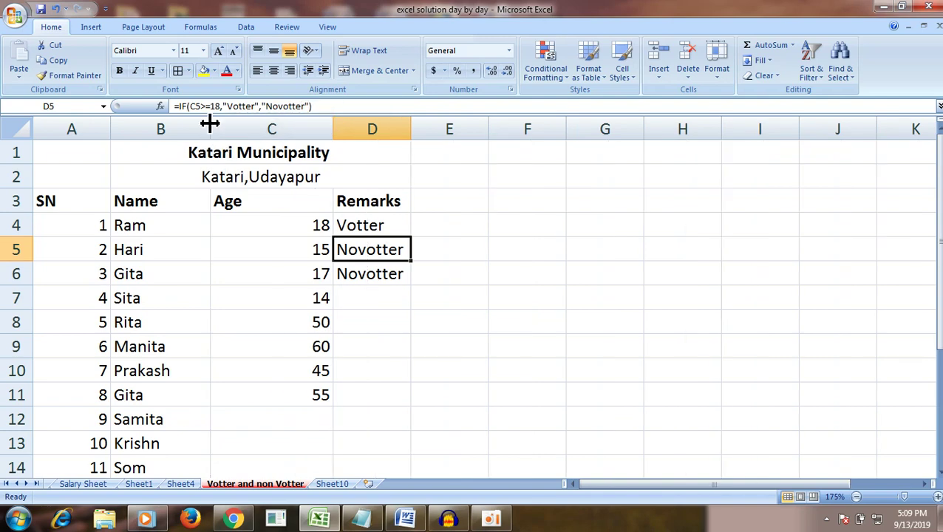
drag(210, 127, 216, 127)
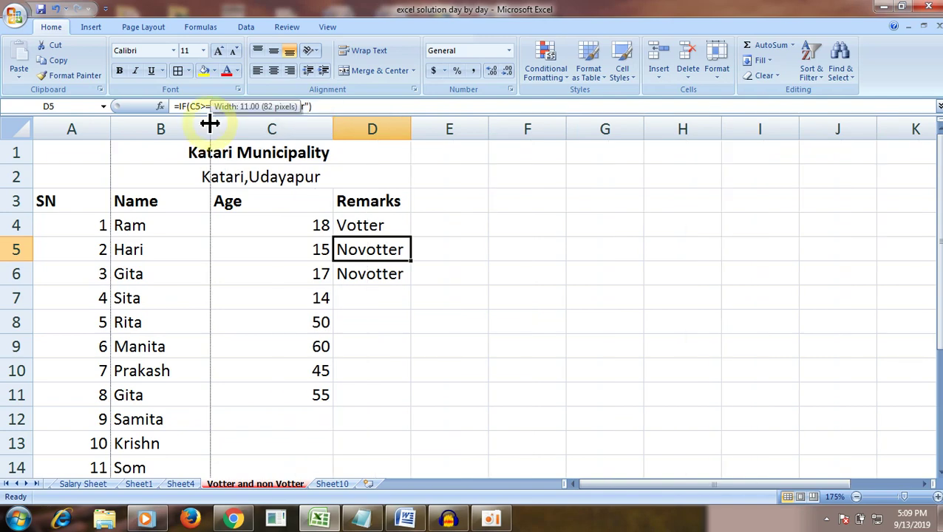
Check the Katari, Udayapur subtitle cell and the age 18 in C4 while scrolling the list.
click(247, 182)
click(276, 225)
scroll(276, 225, down, 1)
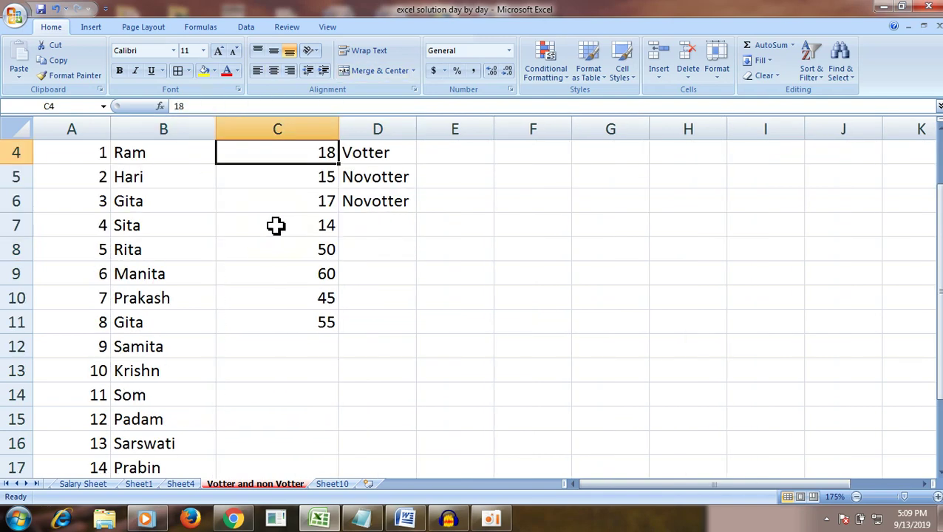
scroll(242, 319, down, 3)
scroll(242, 319, up, 4)
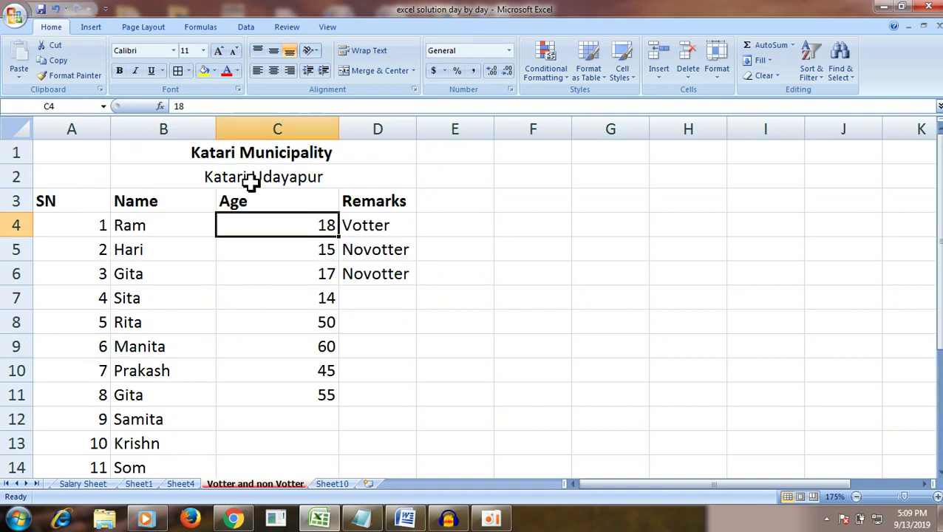
scroll(291, 297, down, 1)
scroll(291, 298, up, 1)
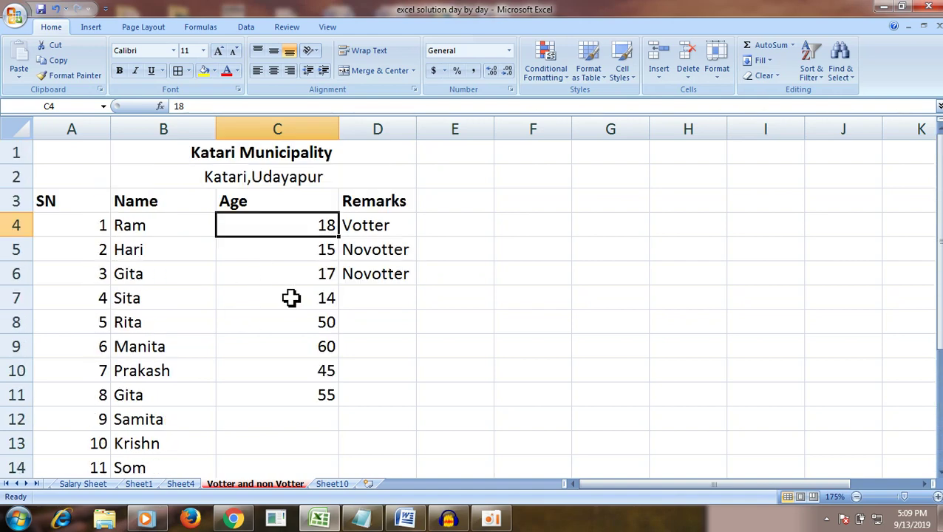
Inspect the existing IF formulas and Votter/Novotter results in Remarks cells D4 to D6.
click(368, 229)
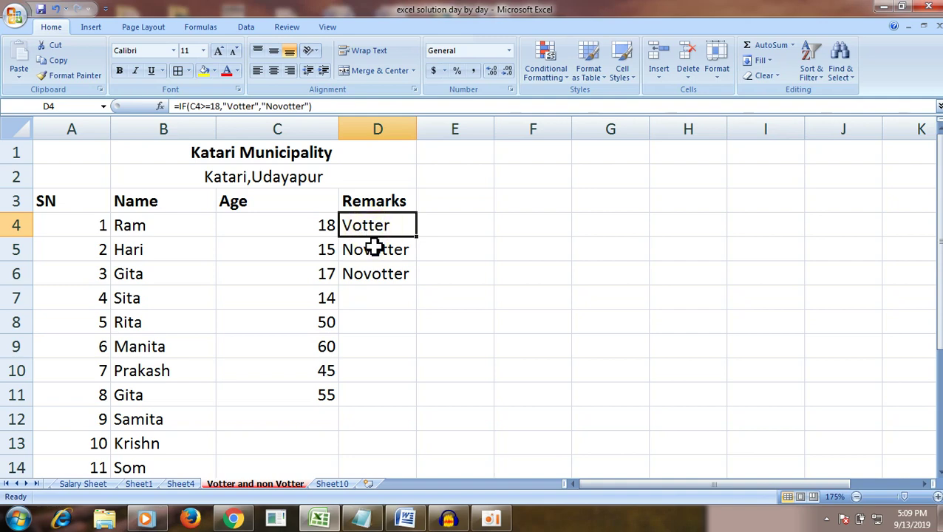
click(374, 253)
click(377, 273)
click(377, 249)
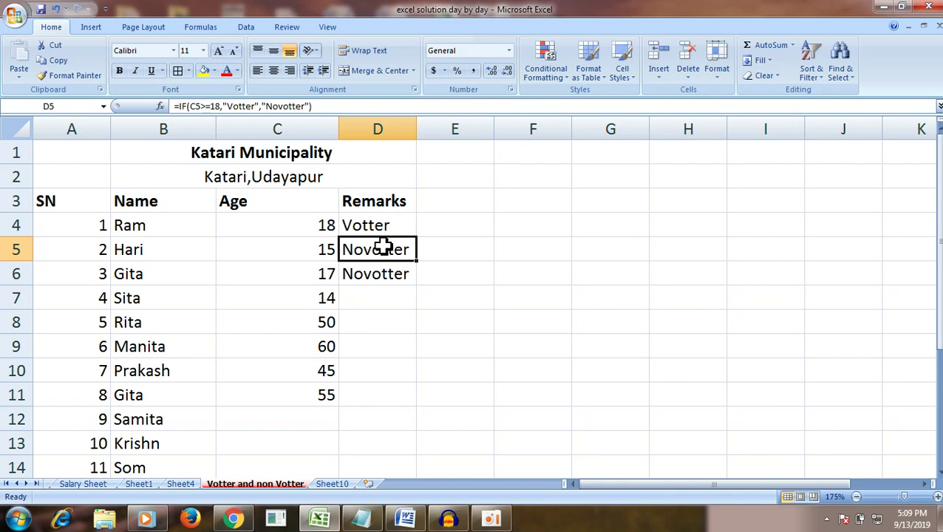
click(408, 275)
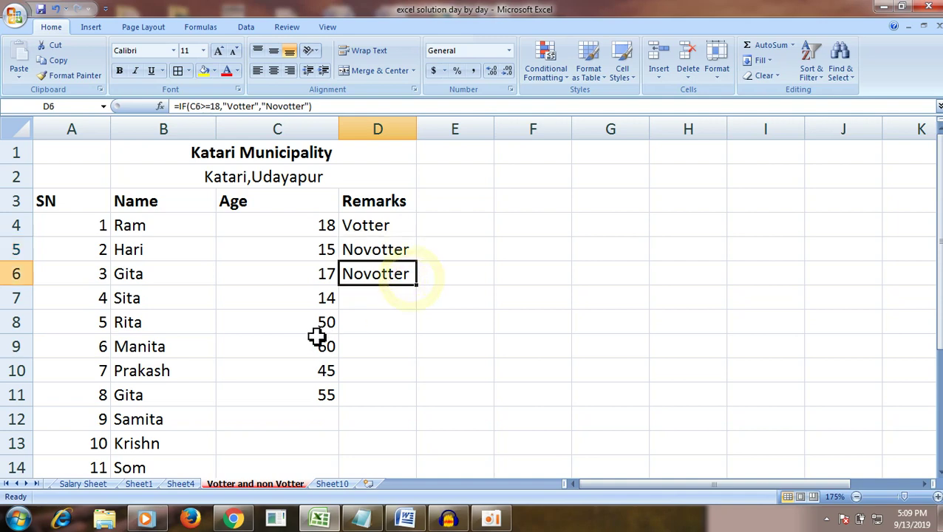
scroll(223, 349, down, 1)
scroll(151, 220, up, 1)
click(325, 226)
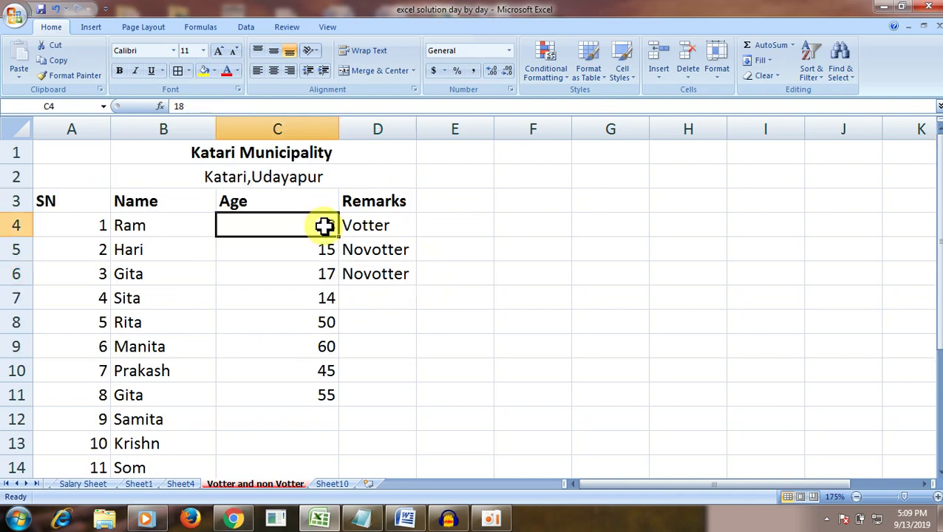
scroll(317, 349, down, 1)
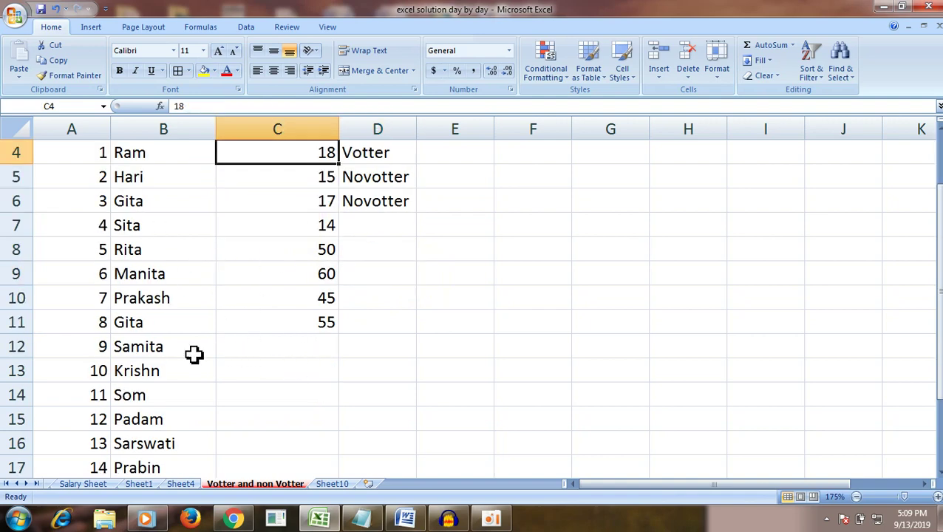
Enter the ages 74, 52 and 74 in C12 to C14.
click(304, 346)
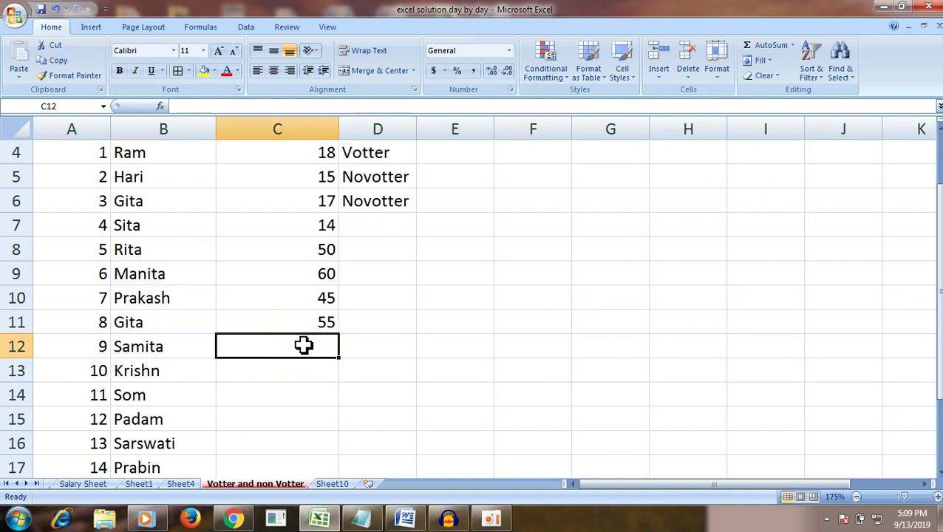
text(74)
key(Return)
text(52)
key(Return)
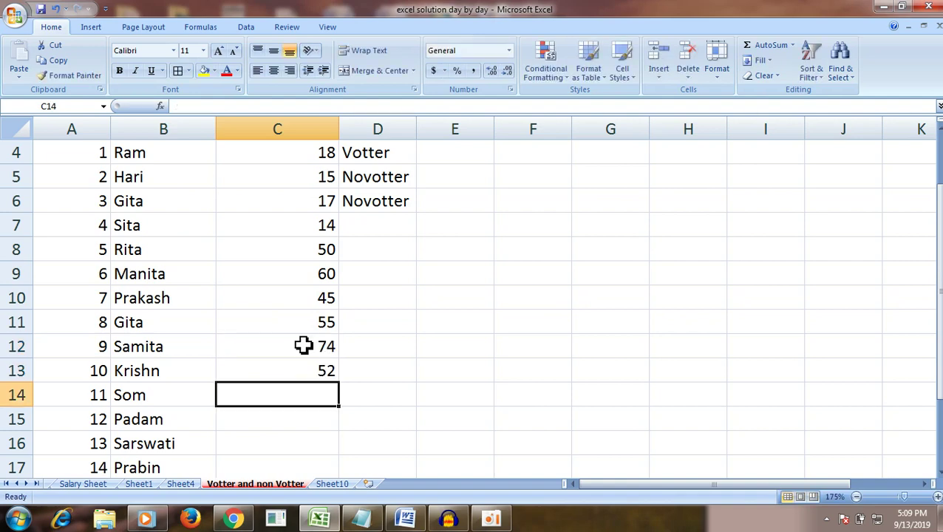
text(74)
key(Return)
Enter the ages 25, 66, 74 and 14 in C15 to C18.
text(25)
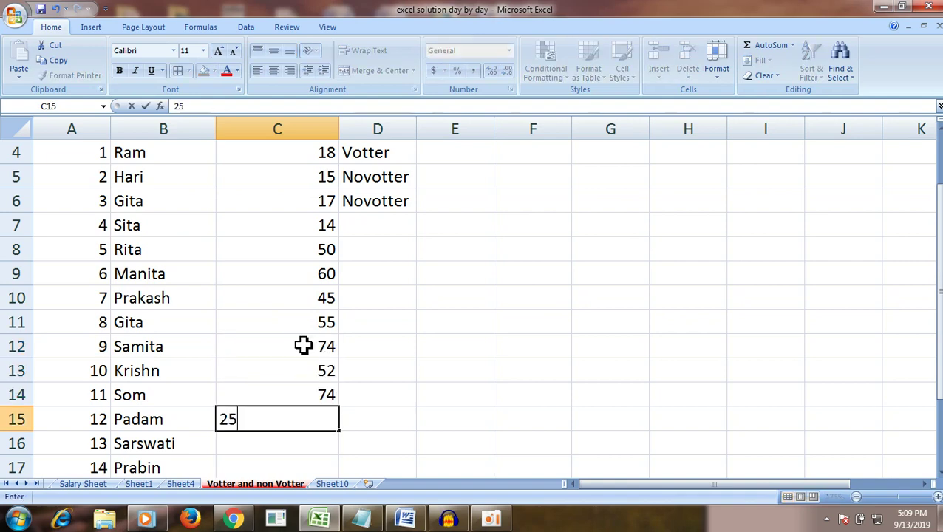
key(Return)
text(66)
key(Return)
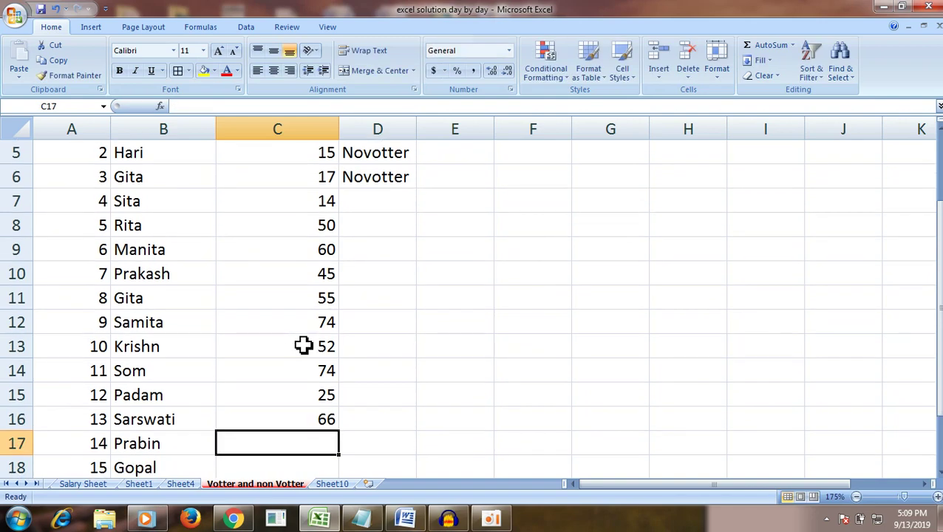
text(74)
key(Return)
text(14)
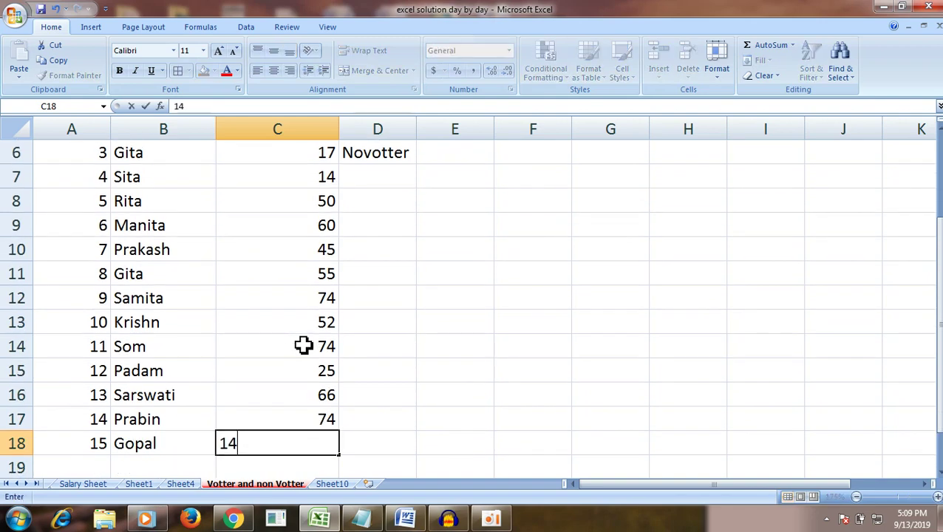
key(Return)
scroll(304, 345, up, 2)
Clear the Novotter results from Remarks cells D5:D6.
click(399, 271)
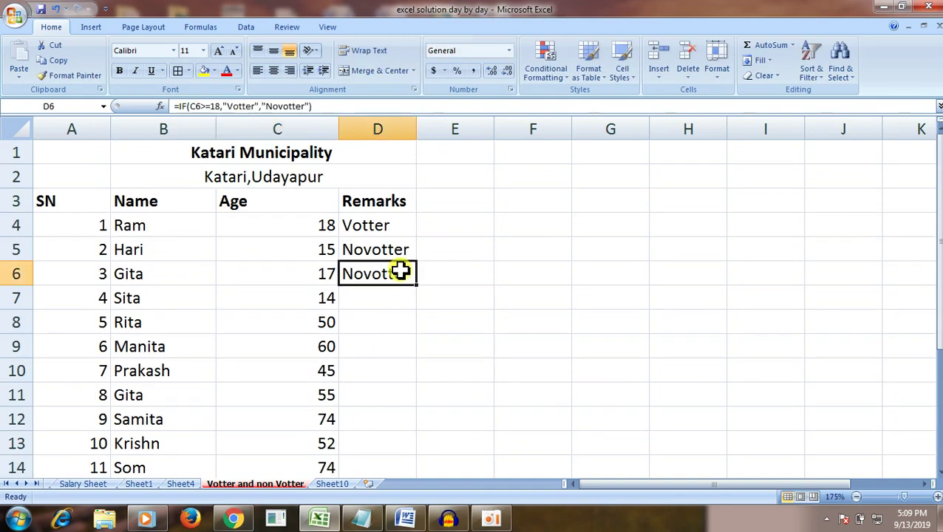
click(393, 250)
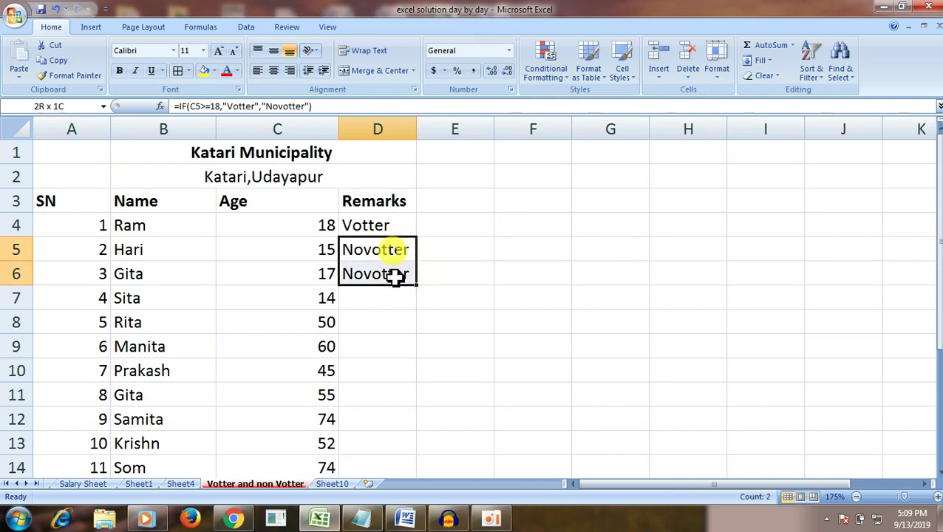
drag(393, 249, 395, 290)
key(Delete)
Delete the IF formula from D4, leaving the cell empty.
double_click(389, 231)
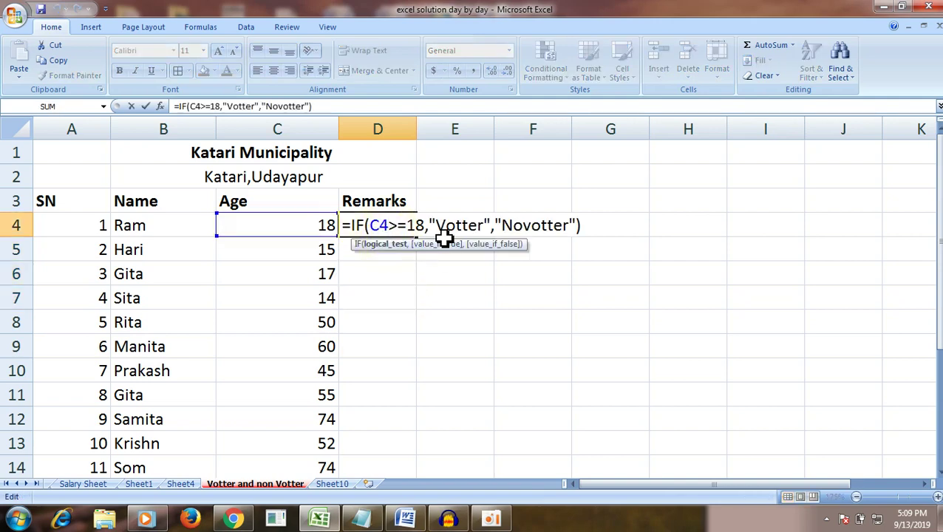
drag(597, 220, 330, 225)
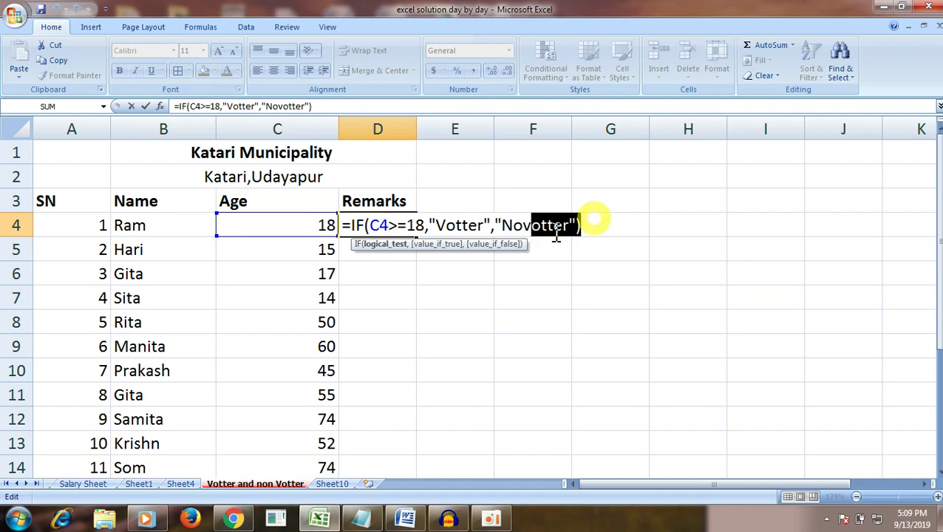
key(Delete)
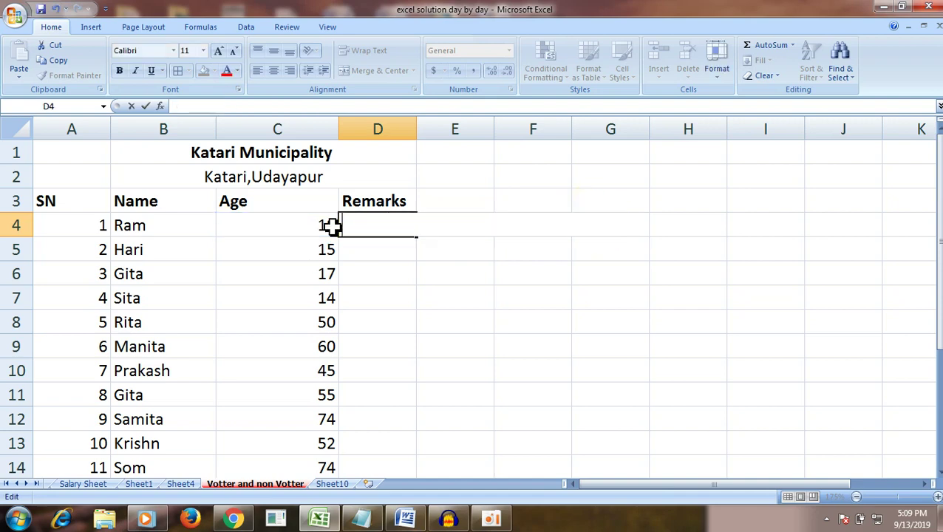
click(418, 268)
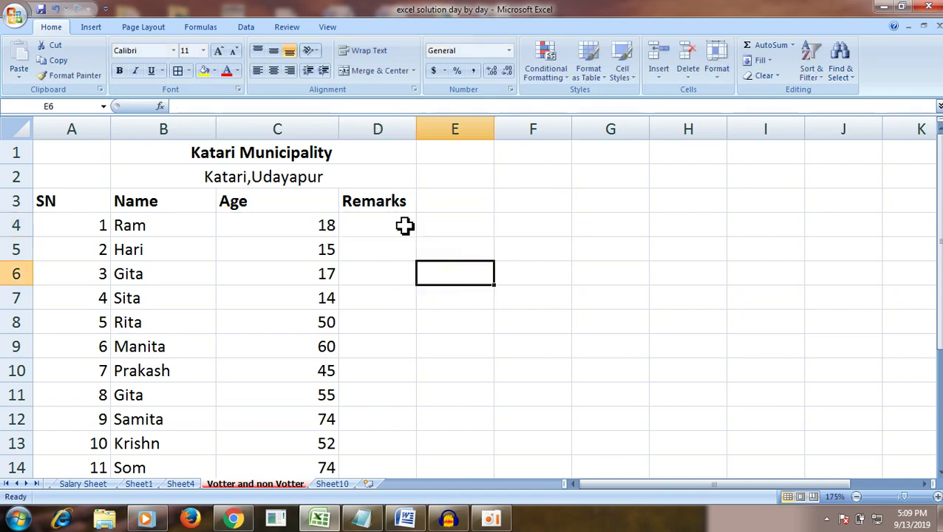
click(404, 225)
Make the Age column slightly narrower and the Remarks column wider.
drag(416, 130, 427, 130)
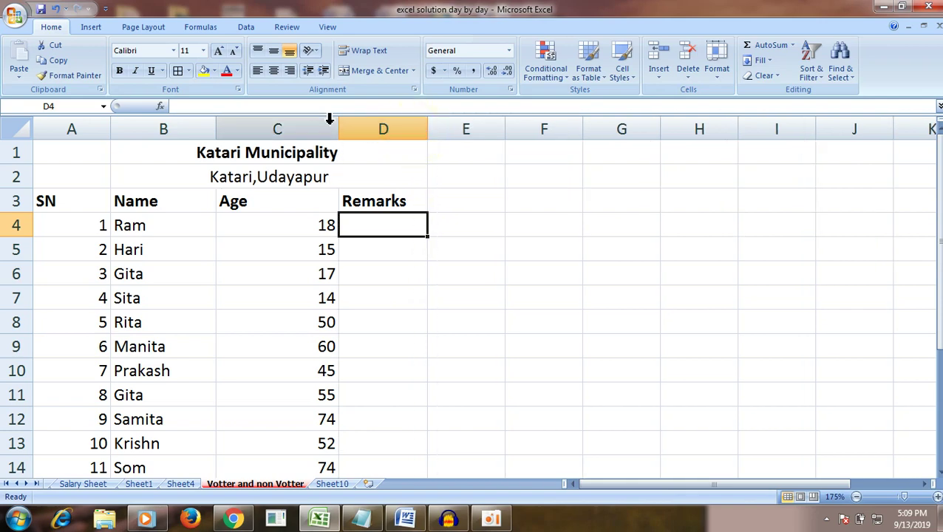
drag(338, 126, 360, 124)
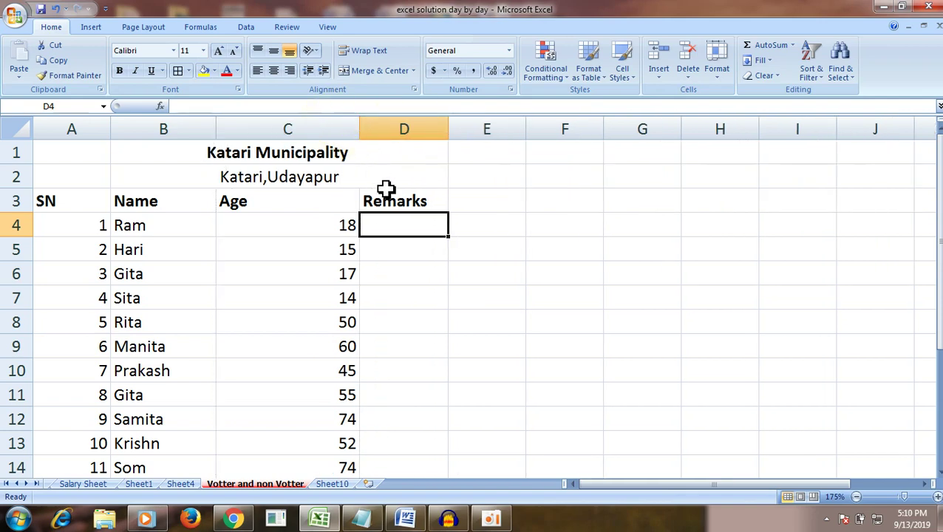
drag(52, 201, 376, 198)
click(421, 226)
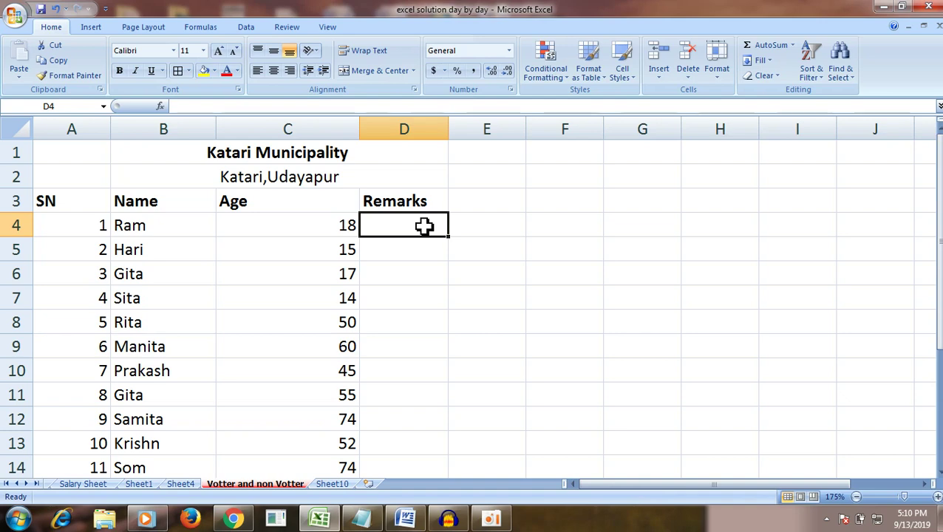
click(494, 248)
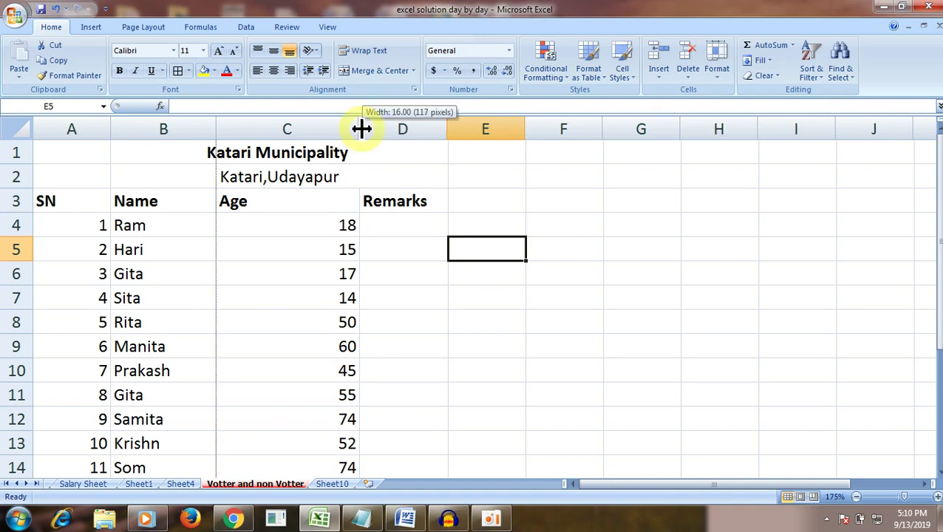
drag(360, 130, 353, 130)
drag(440, 128, 452, 127)
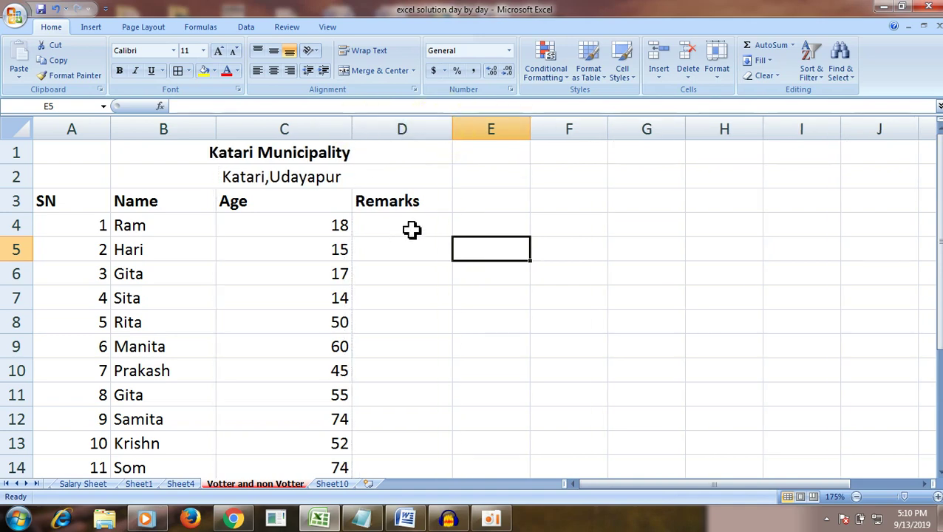
click(416, 271)
click(410, 227)
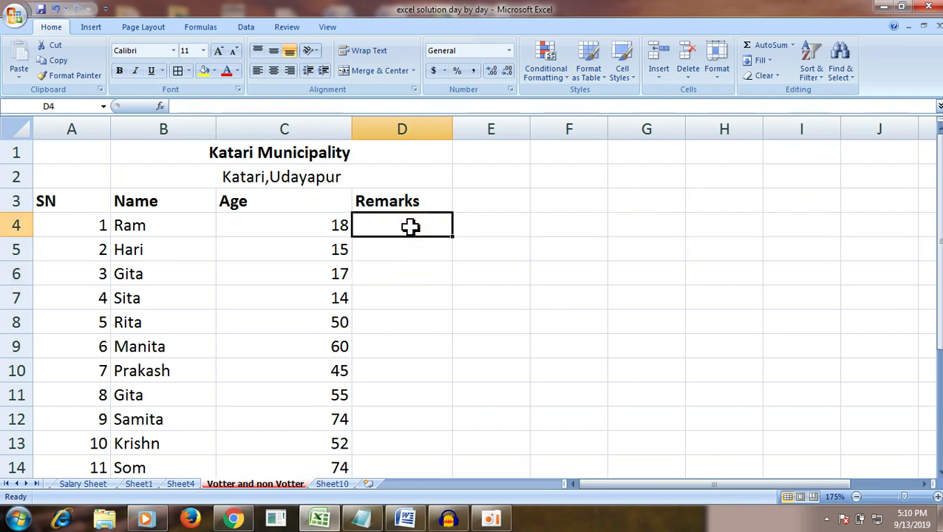
Enter =IF(C4>=18,"Voter","Non Voter") in Remarks cell D4.
text(=if)
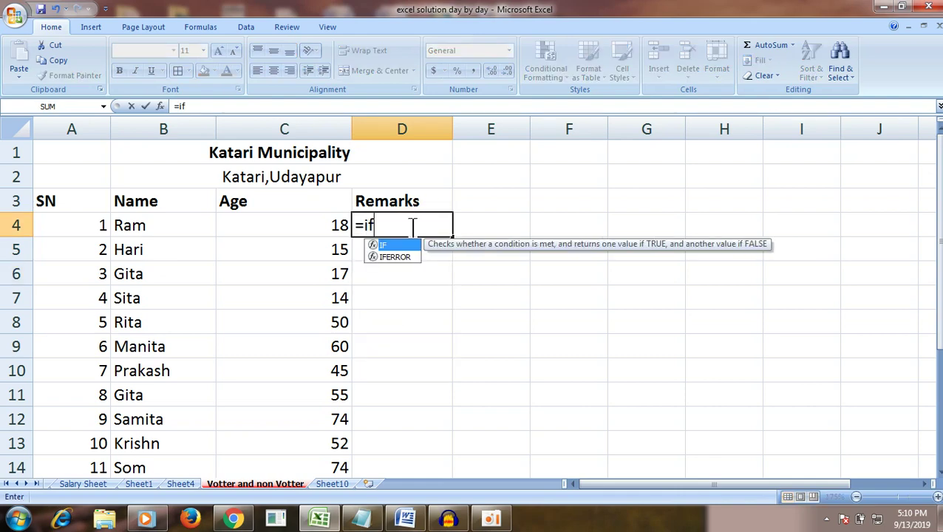
text(()
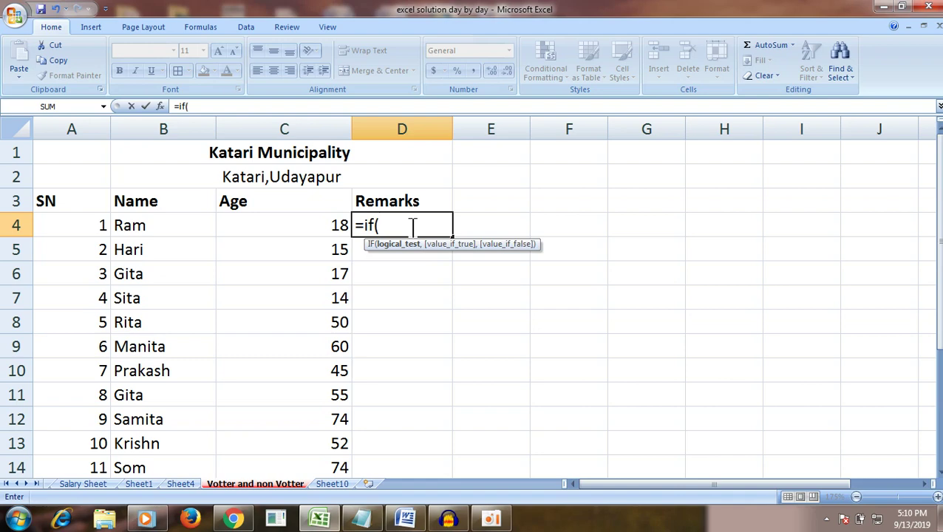
click(316, 225)
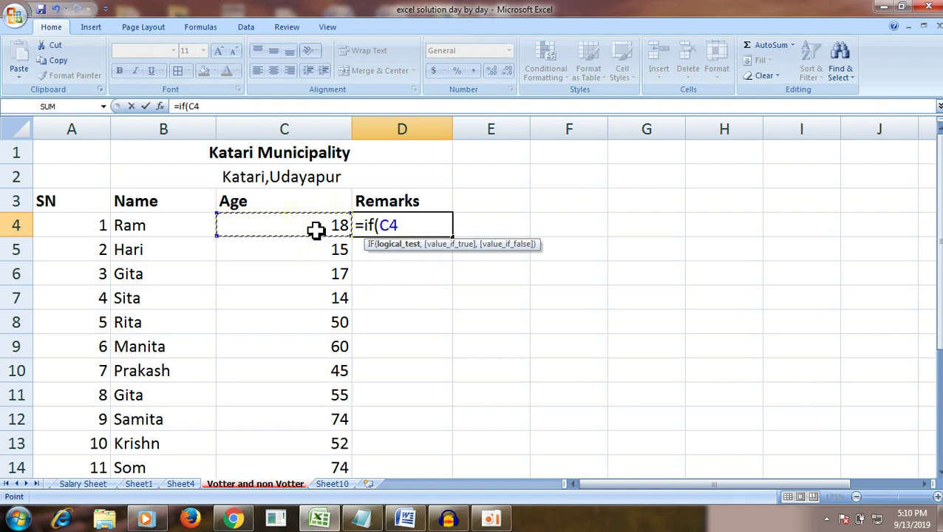
key(BackSpace)
key(BackSpace)
text(a)
key(BackSpace)
key(BackSpace)
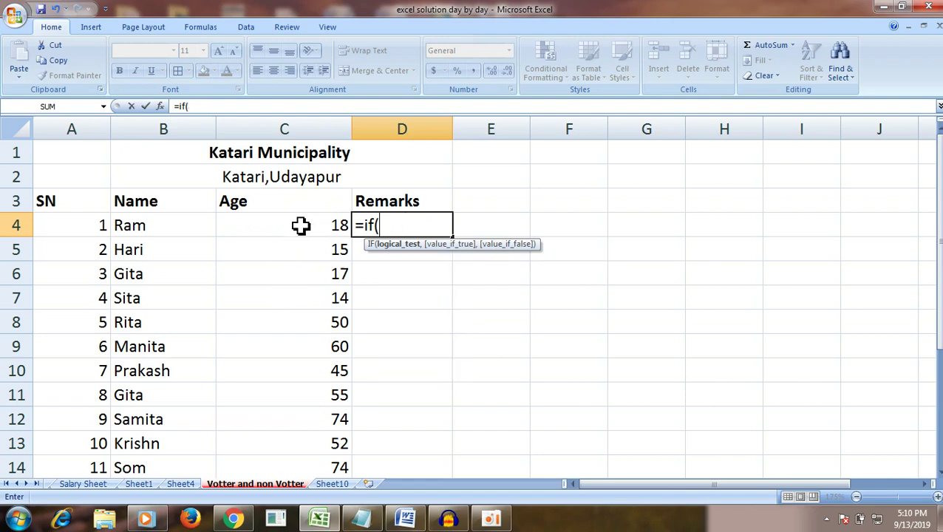
click(301, 225)
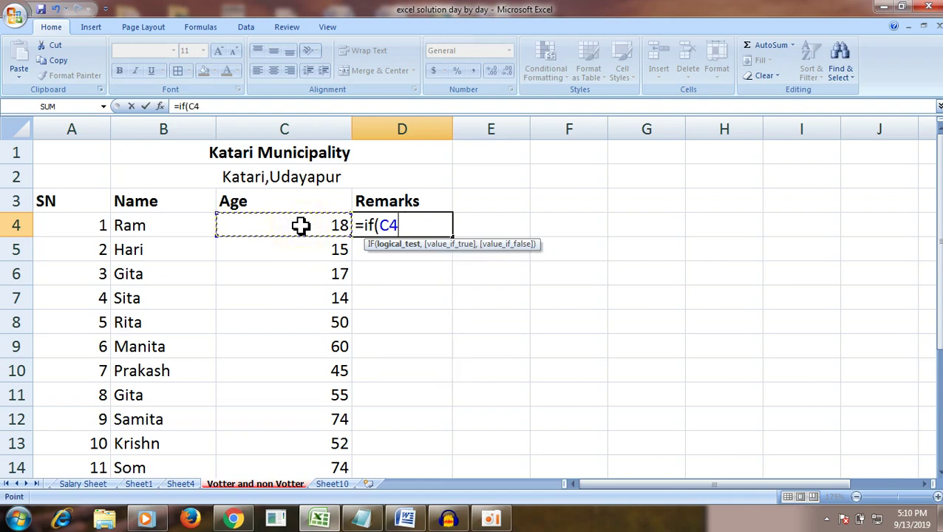
text(>=18)
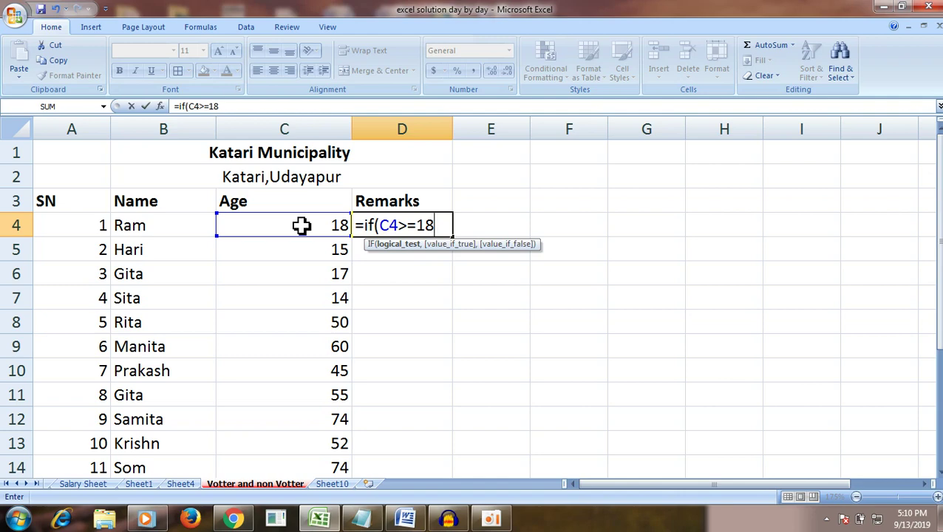
text(,"Vo)
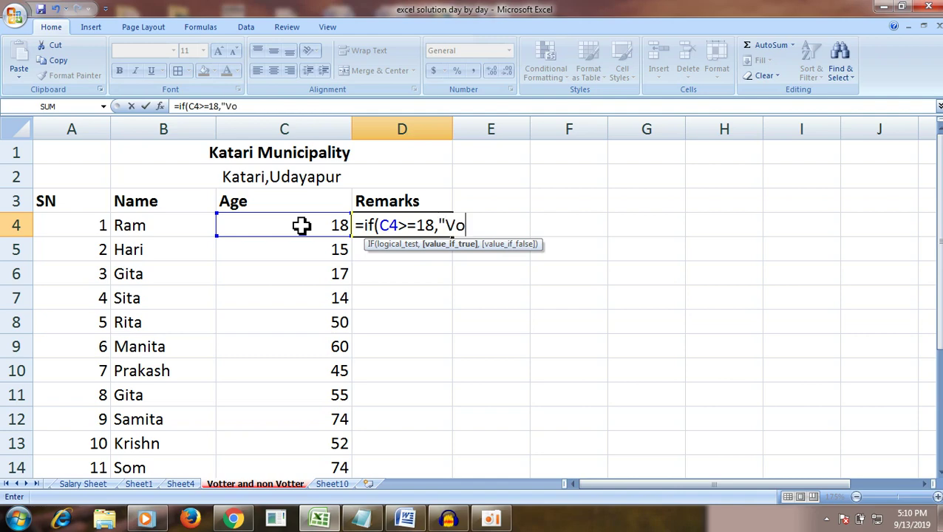
text(ter)
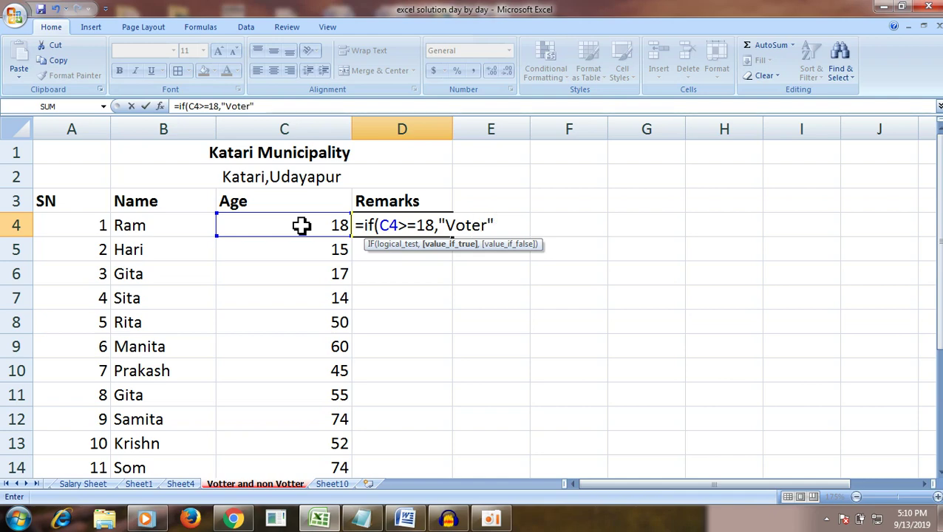
text(,)
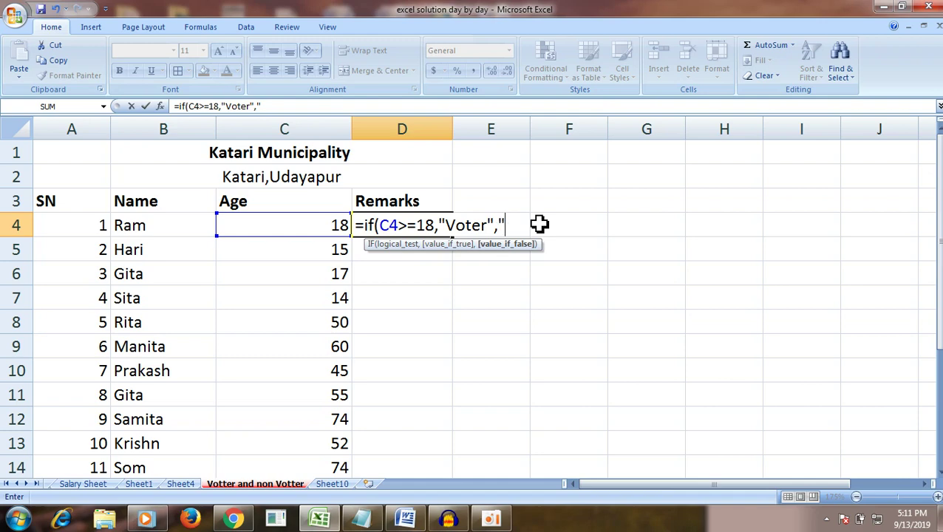
text(Non Voter)
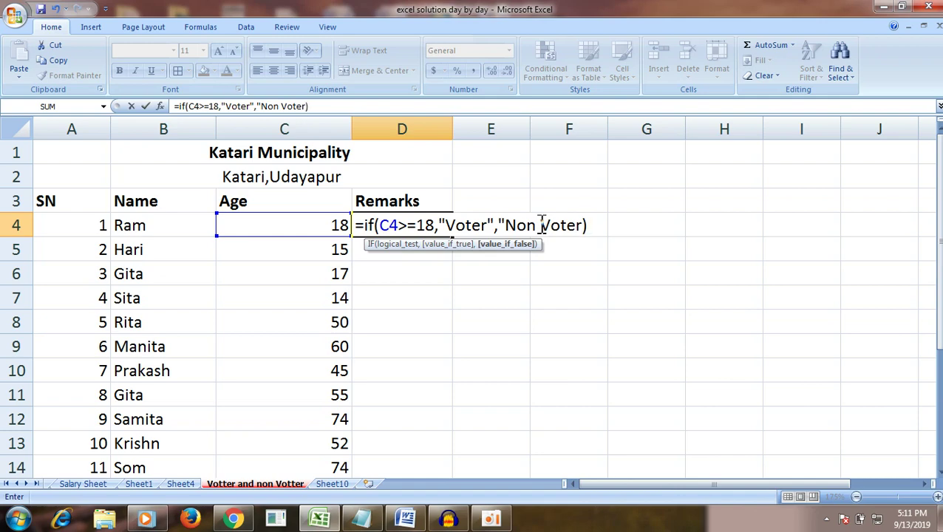
key(Return)
key(Return)
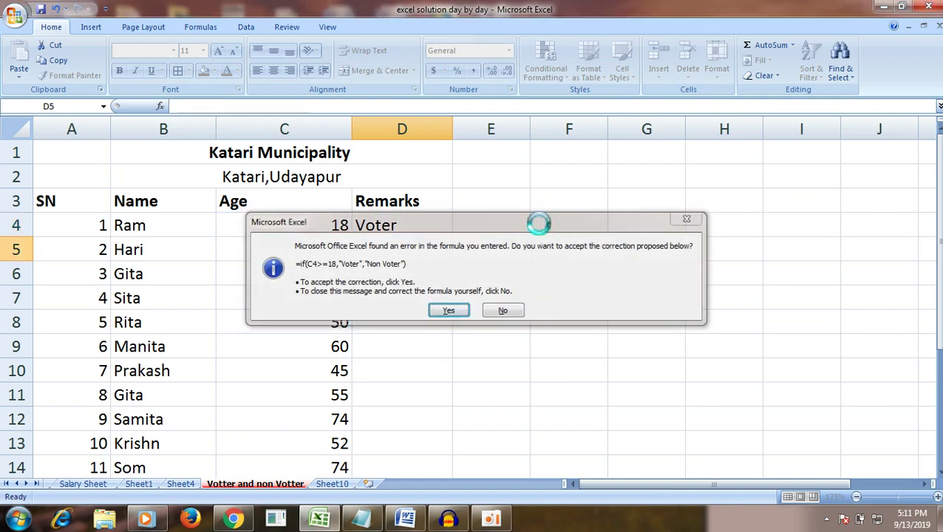
Accept Excel's formula correction and fill the IF formula down Remarks to row 18.
click(421, 225)
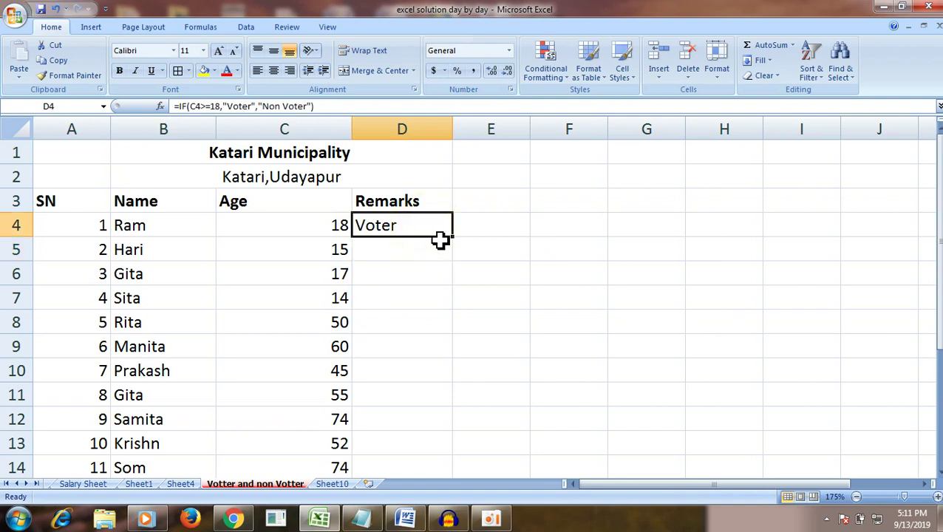
mouse_move(453, 237)
mouse_down()
mouse_move(431, 485)
mouse_move(431, 436)
mouse_up()
scroll(513, 421, up, 1)
scroll(513, 421, up, 1)
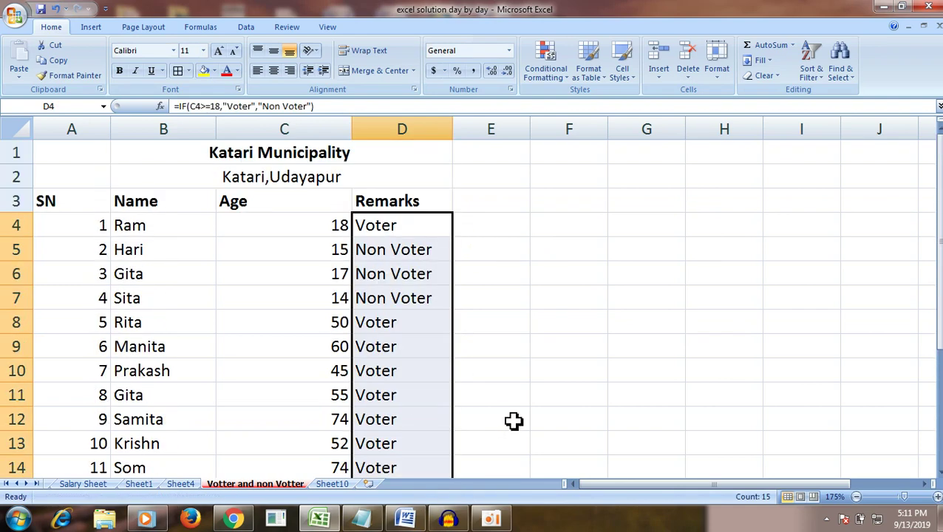
click(412, 232)
click(474, 248)
Check the names, ages and Voter/Non Voter results for rows 4 to 6.
click(399, 231)
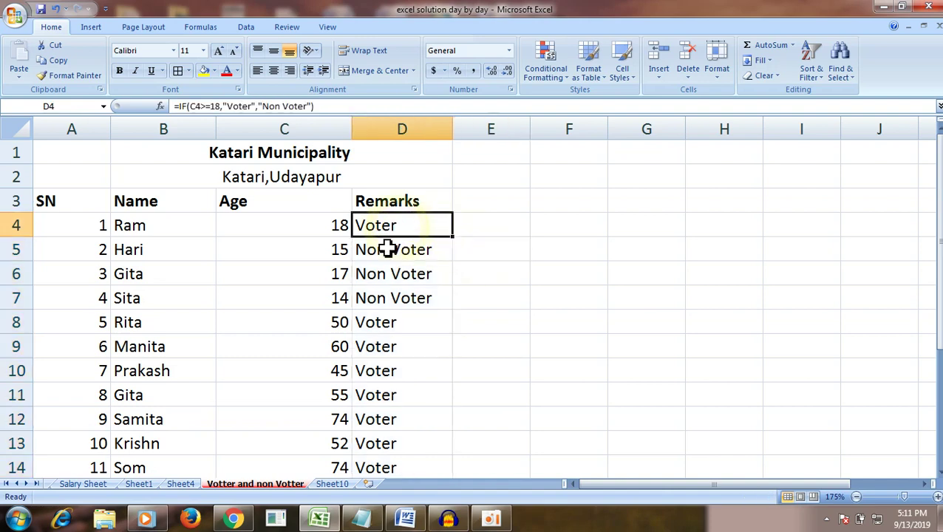
click(146, 230)
click(385, 229)
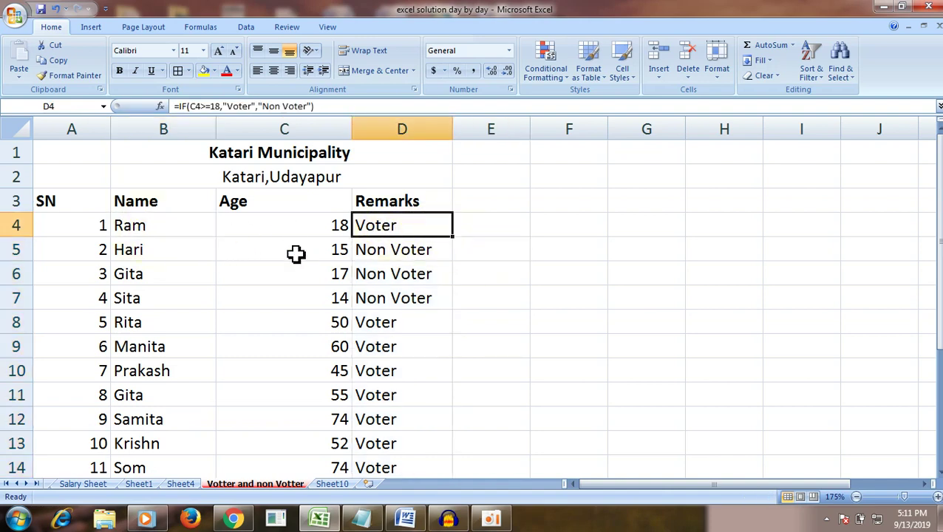
click(326, 249)
click(395, 255)
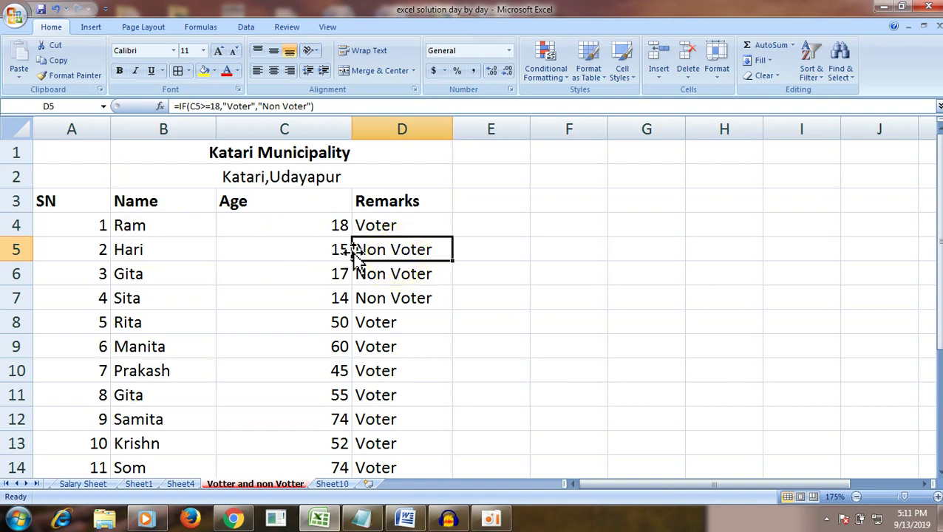
click(400, 271)
click(183, 276)
click(288, 279)
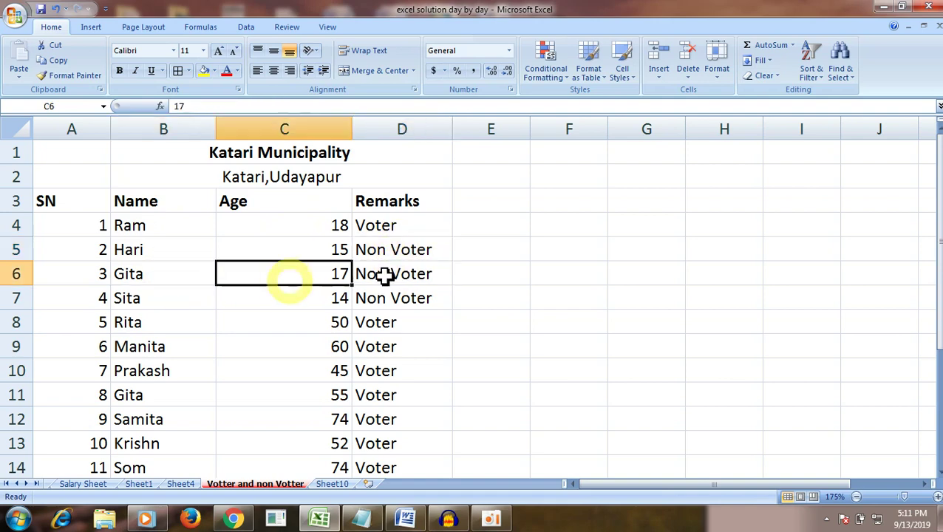
click(400, 274)
Check the ages and copied Remarks formulas for rows 7 through 18.
scroll(301, 270, down, 1)
click(303, 235)
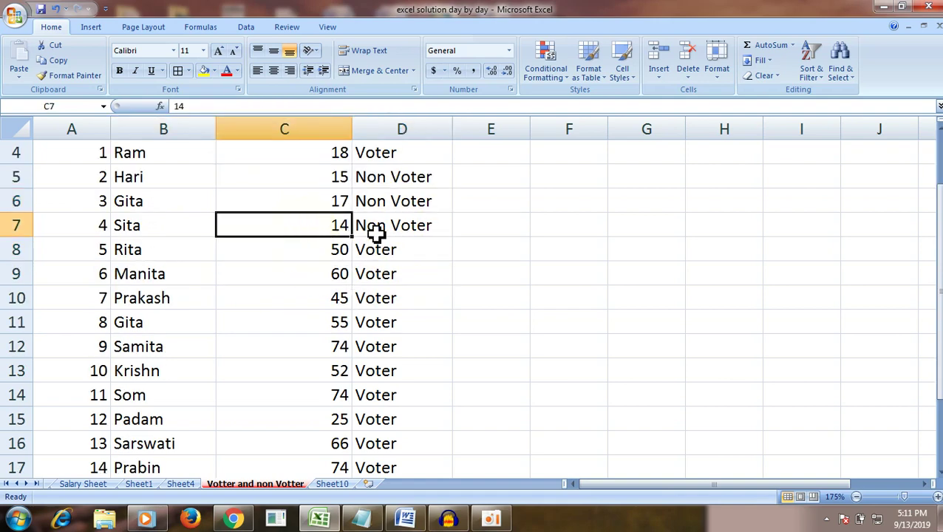
click(384, 232)
click(243, 251)
click(385, 251)
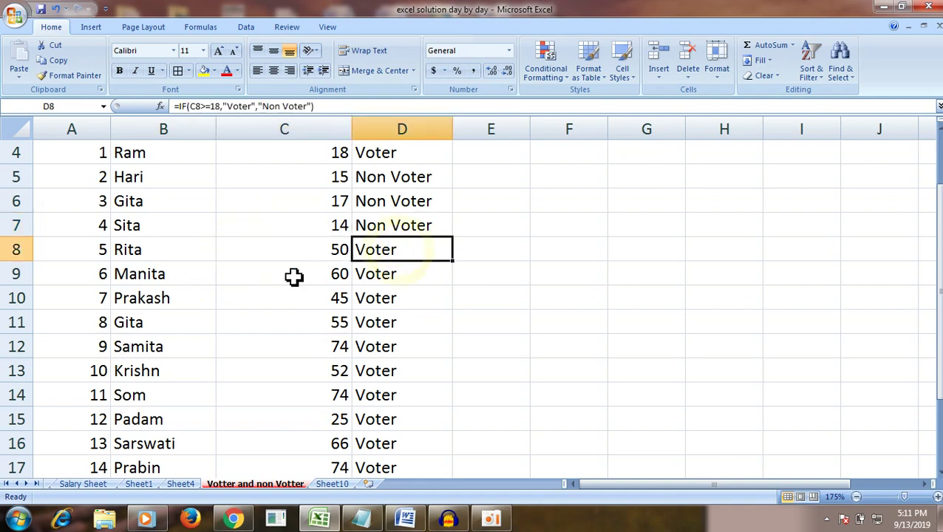
click(275, 289)
click(391, 279)
scroll(392, 280, down, 1)
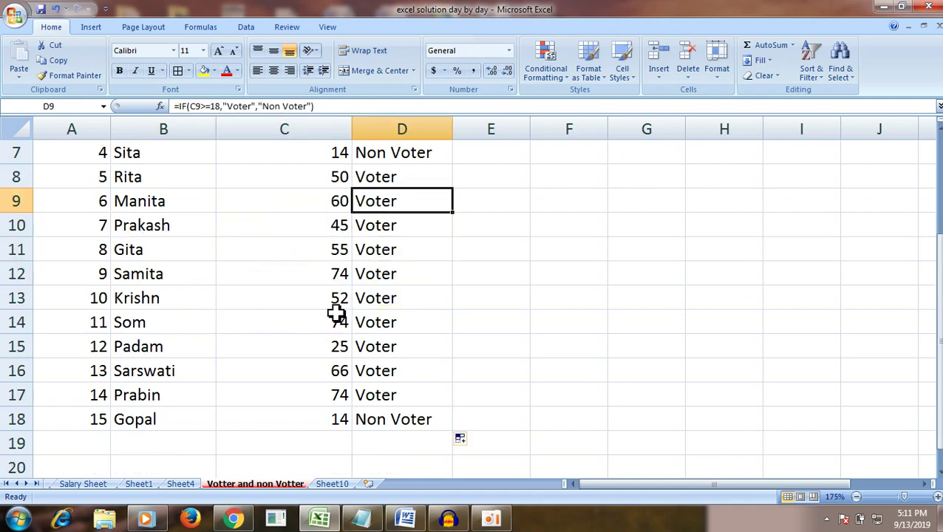
click(308, 303)
click(325, 322)
click(336, 366)
click(324, 420)
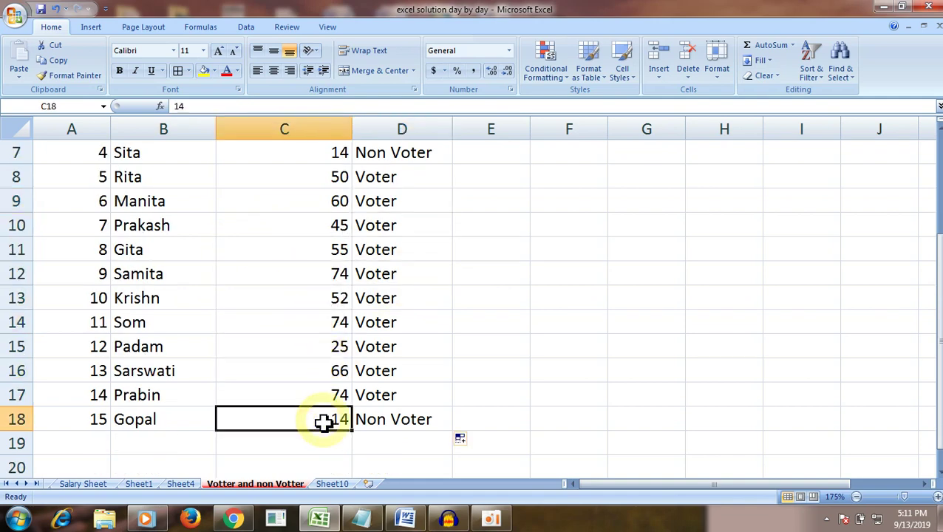
scroll(362, 395, up, 2)
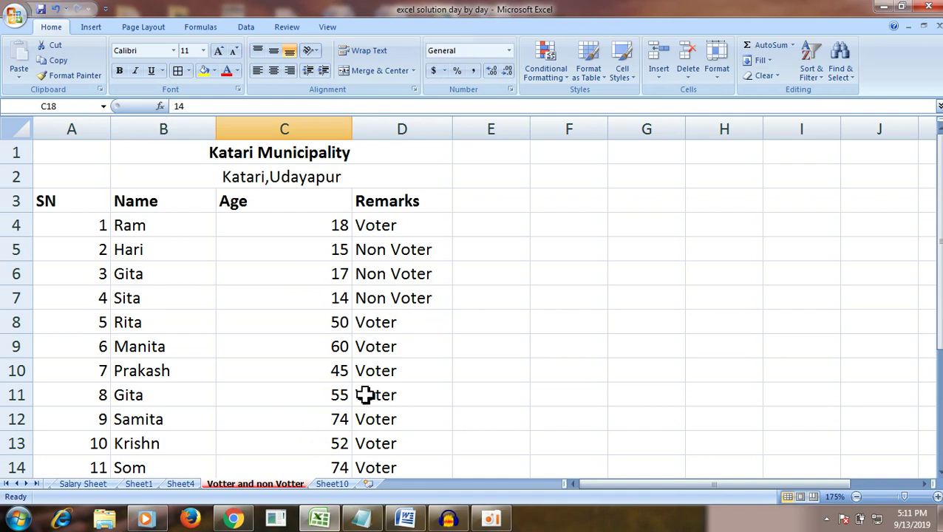
Narrow the Age column C slightly.
drag(350, 129, 337, 121)
click(337, 121)
scroll(421, 218, down, 1)
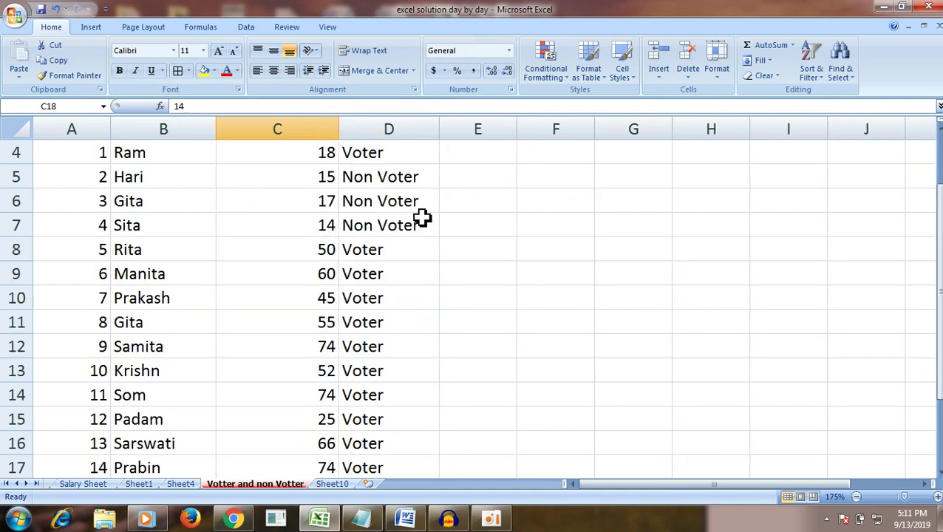
scroll(408, 365, up, 1)
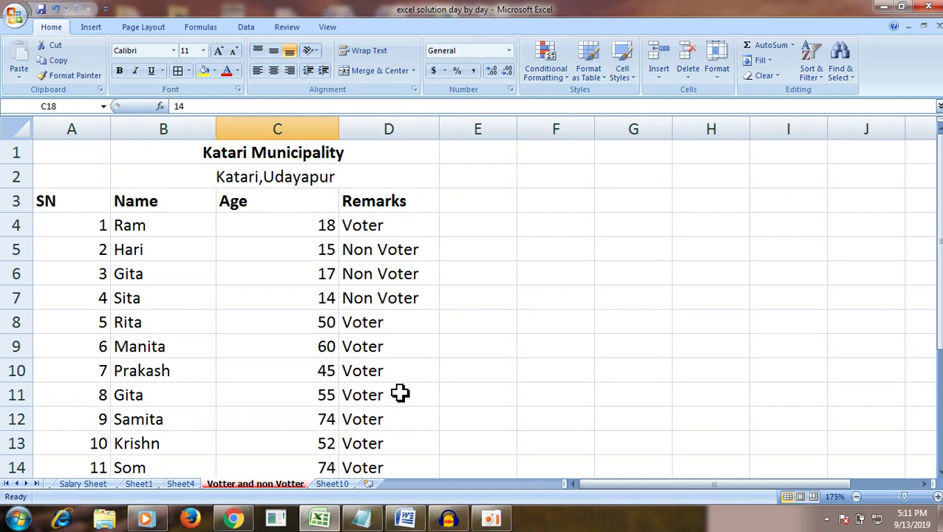
click(317, 259)
Change C5's age to 20 and set C6 to 18 to test the remark.
text(20)
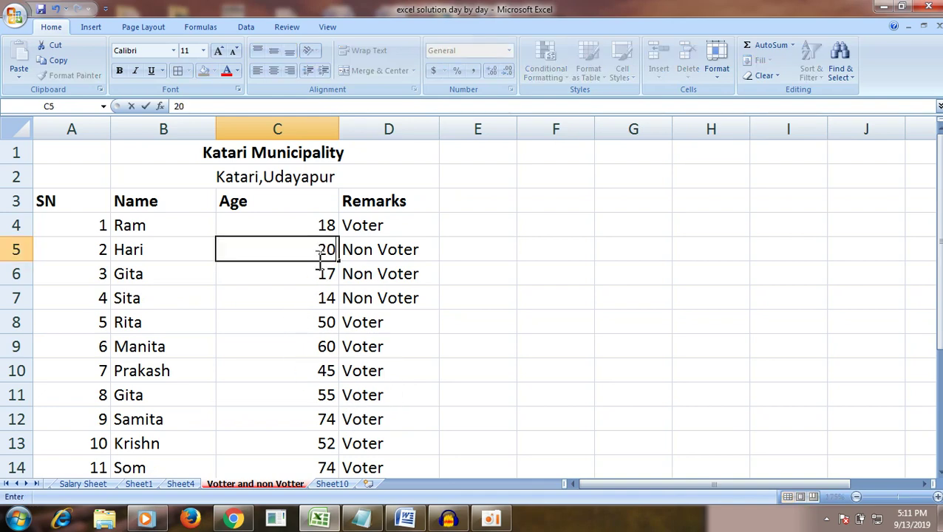
key(Return)
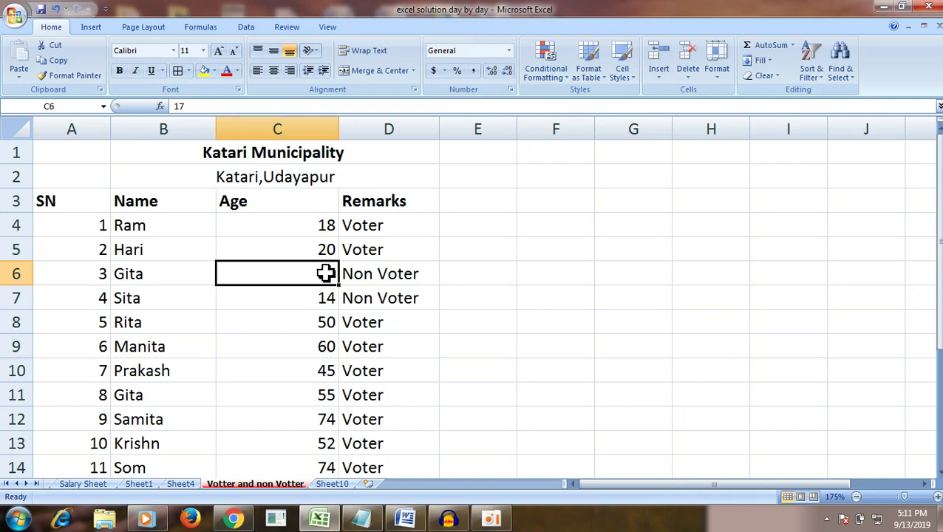
text(18)
key(Return)
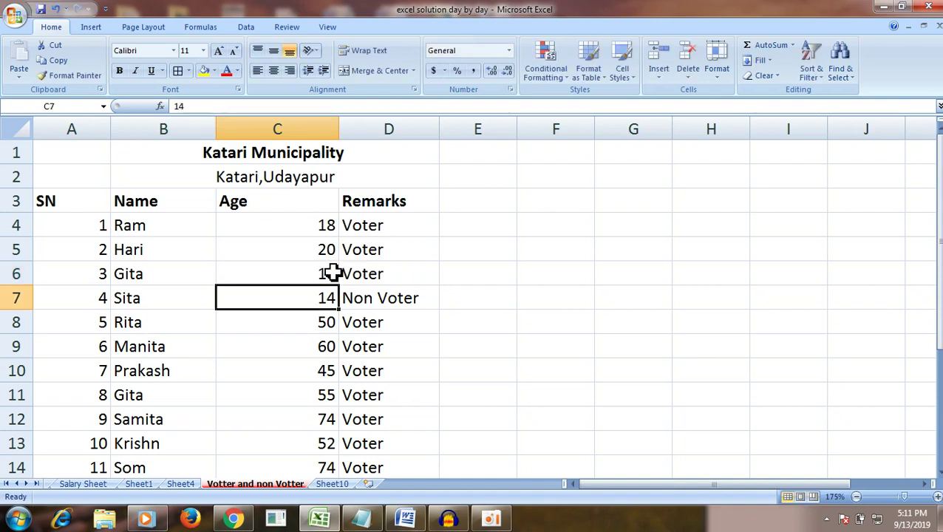
Restore C6's age to 17 so it shows Non Voter again.
click(325, 252)
click(323, 268)
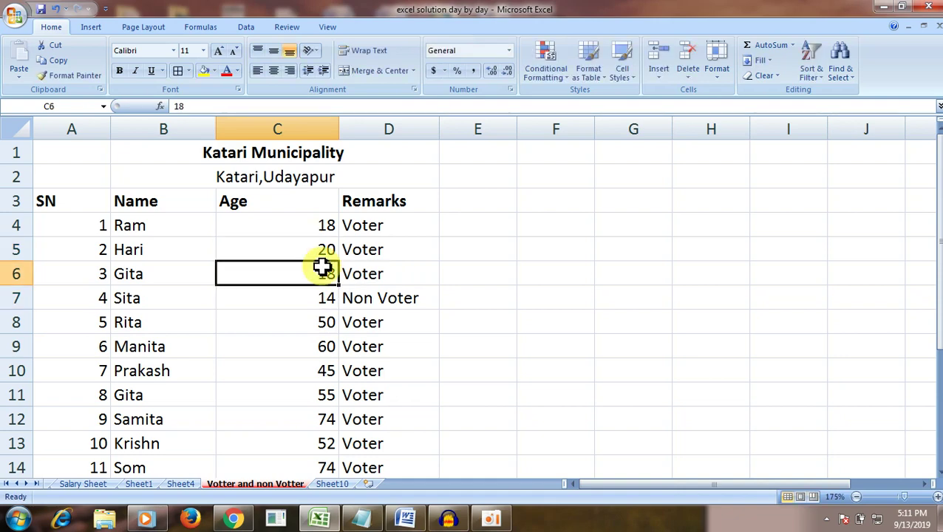
text(1)
key(Return)
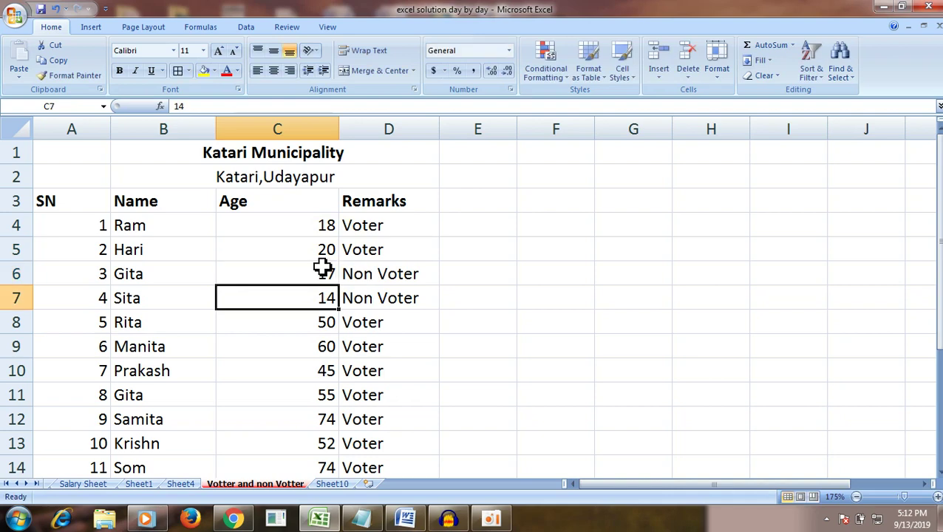
click(509, 330)
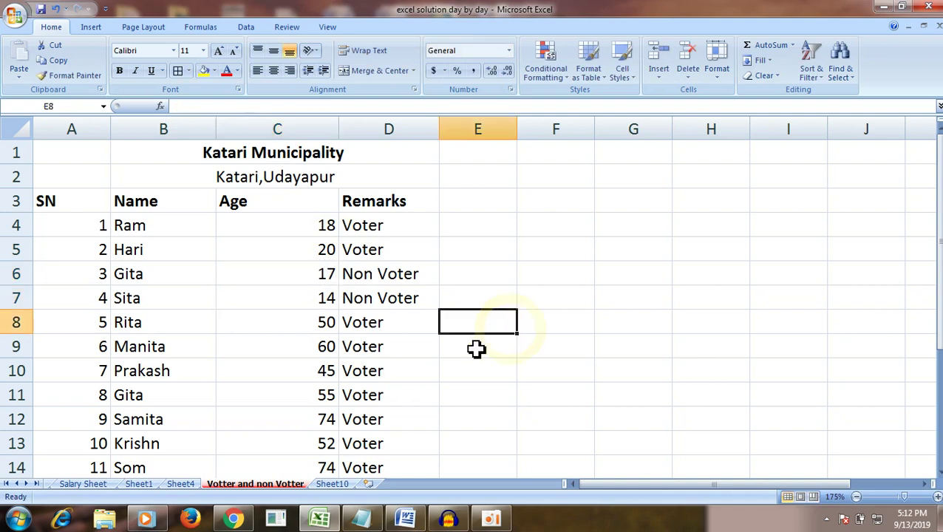
click(399, 225)
Retype D4's formula as =IF(C4>=18,"Voter","Non Voter").
double_click(399, 226)
drag(587, 225, 342, 225)
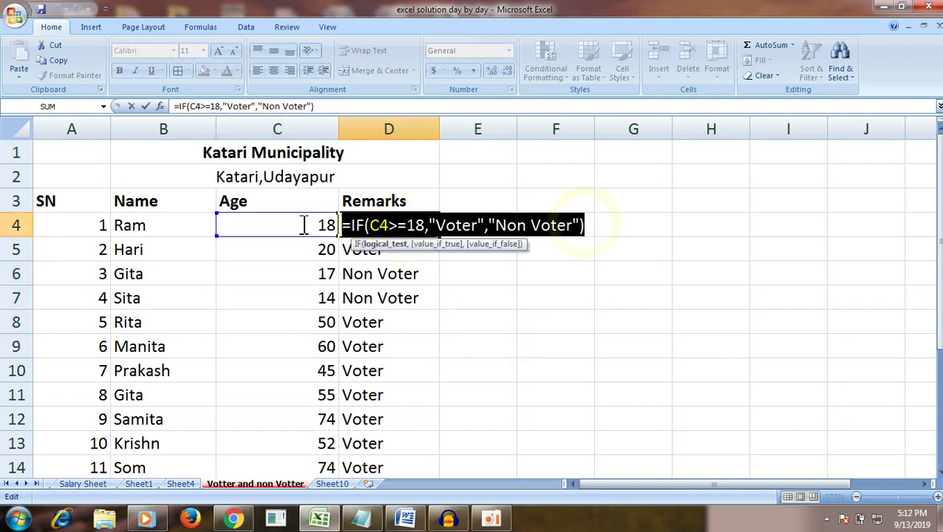
text(=if)
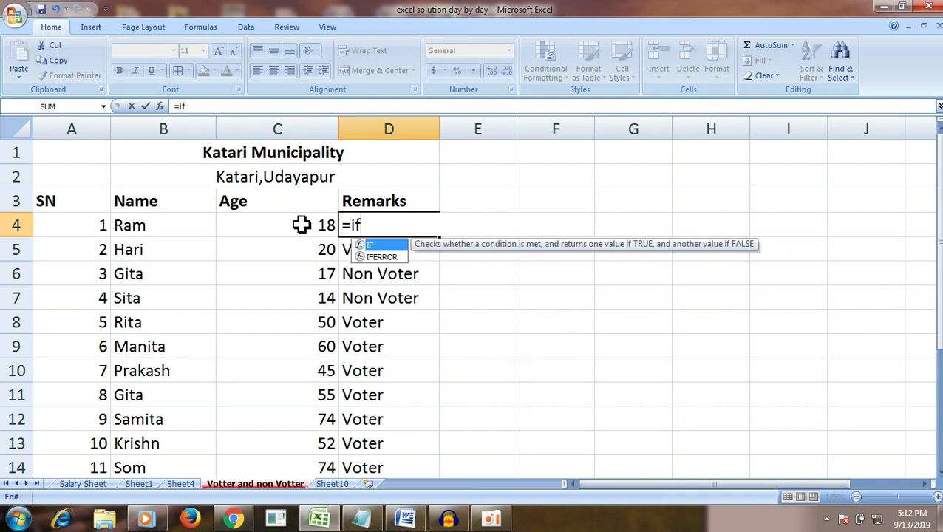
text(()
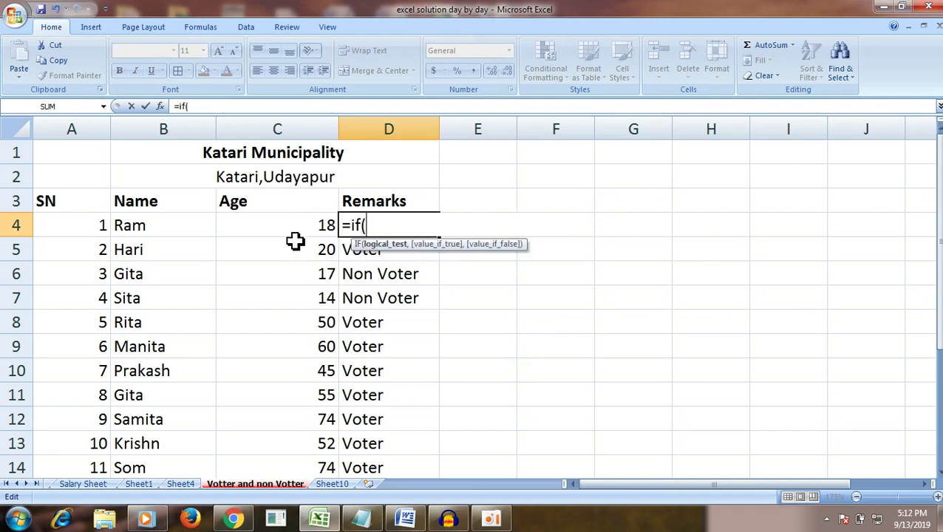
click(295, 228)
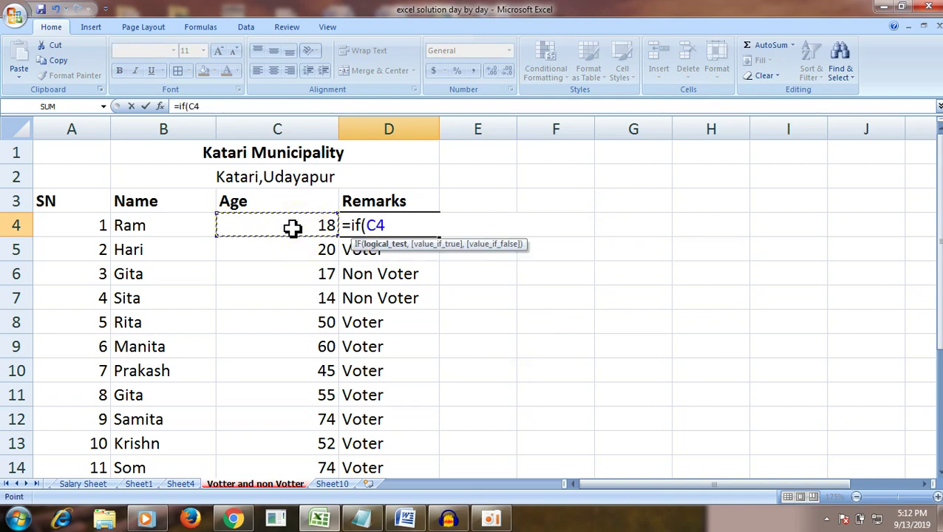
text(>=18)
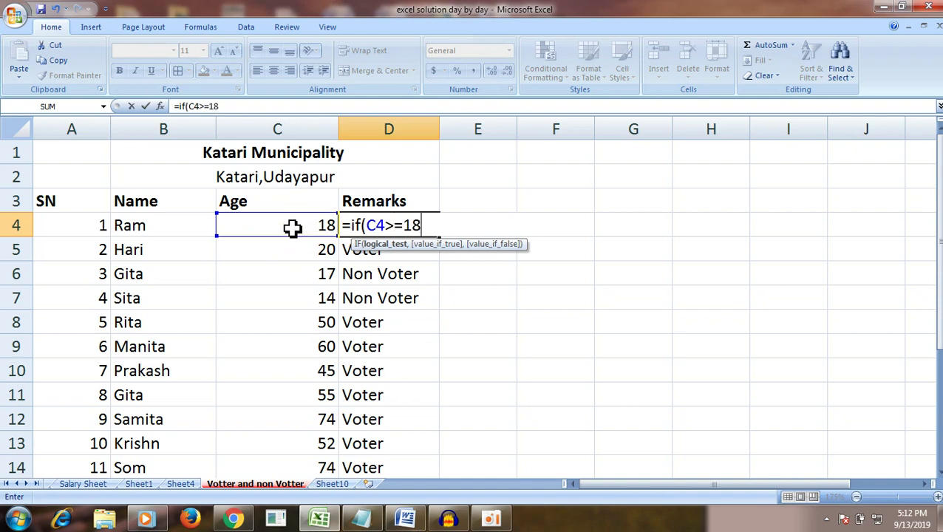
text(,"Voter)
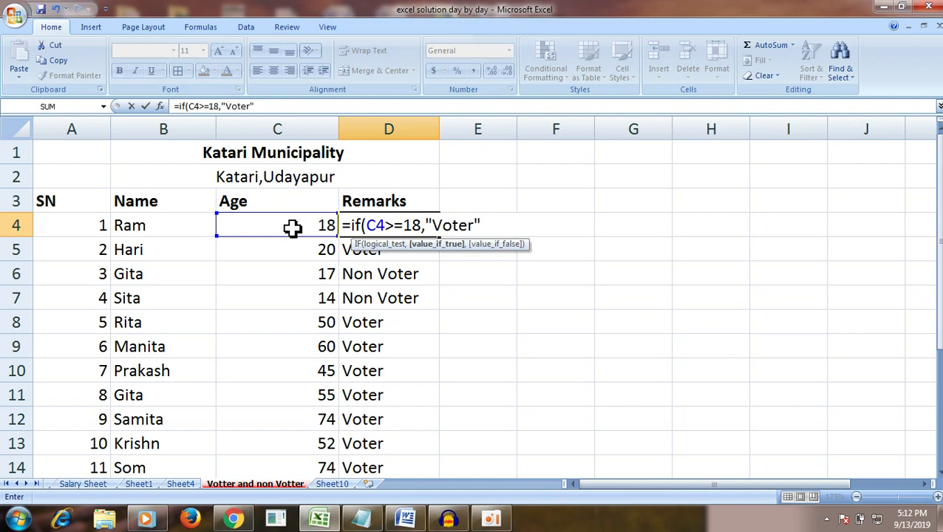
text(,"Non Voter)
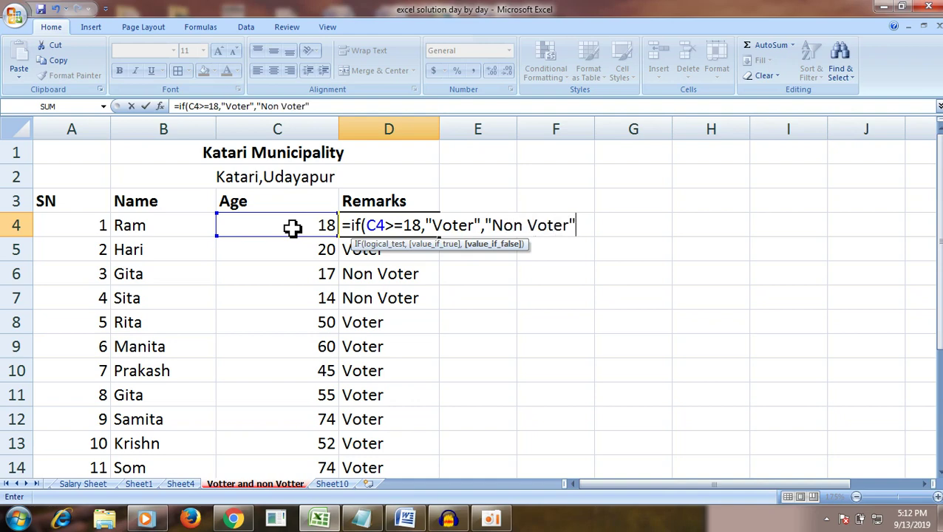
key(Return)
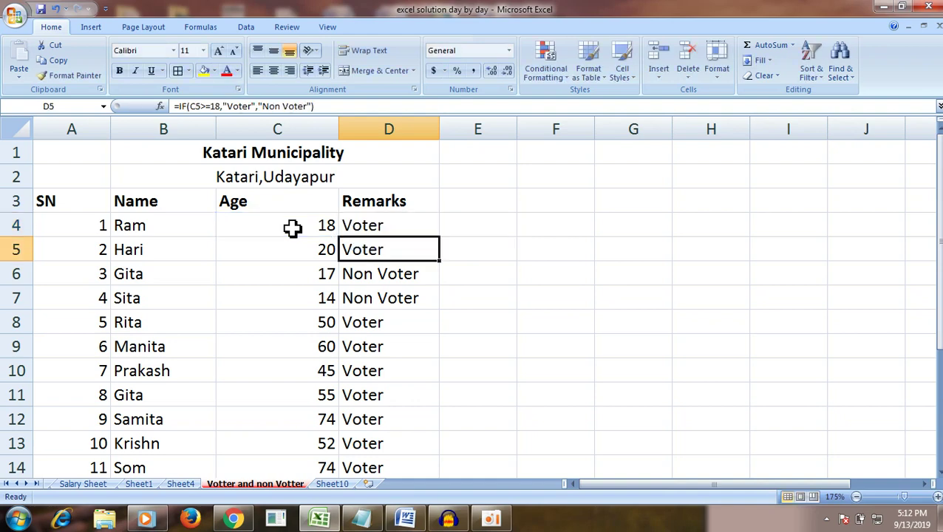
Review the Voter/Non Voter results down the Remarks column.
mouse_move(366, 225)
mouse_down()
mouse_move(377, 303)
mouse_move(364, 450)
mouse_up()
click(519, 373)
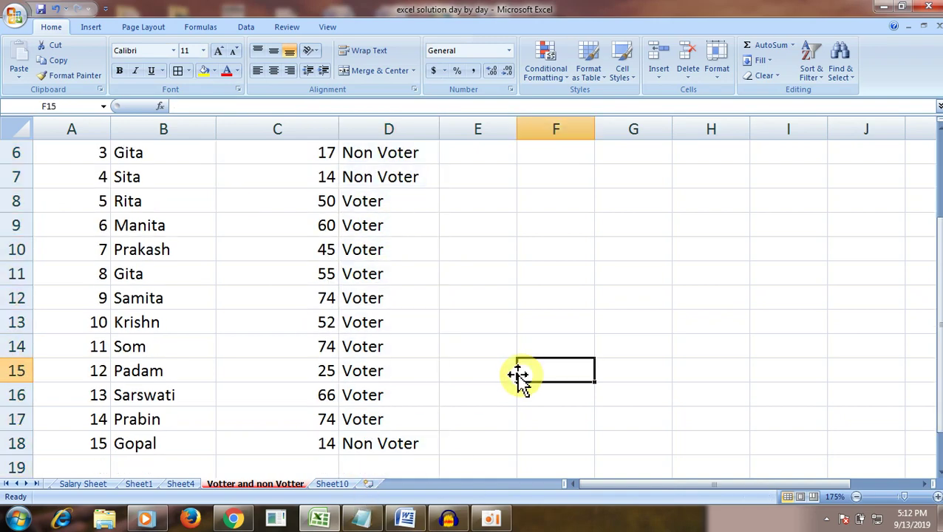
scroll(517, 375, up, 2)
click(491, 268)
scroll(490, 315, down, 1)
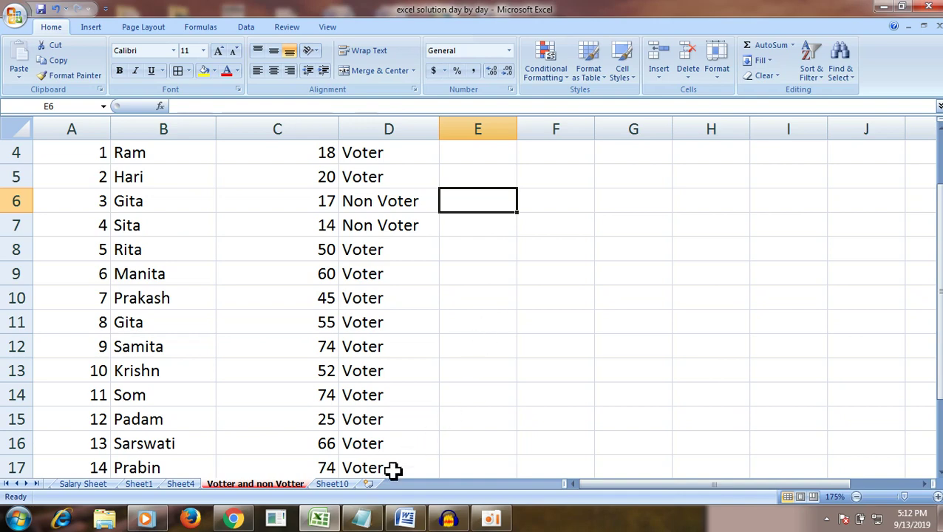
click(489, 518)
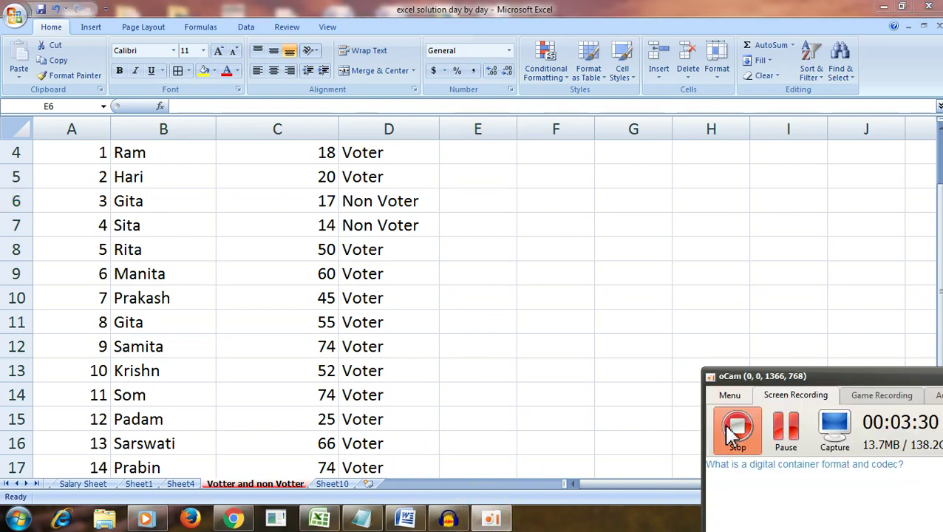